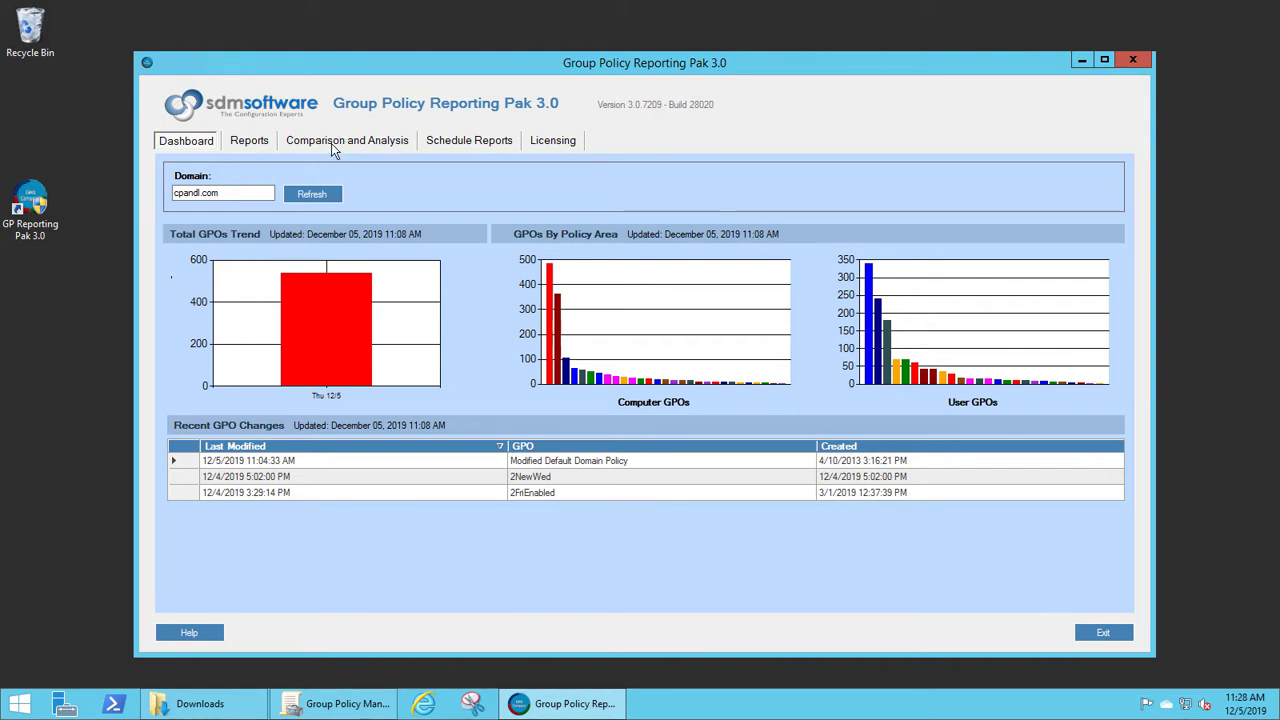
Step: Launch the GPO Inventory and Analysis utility from the Comparison and Analysis utilities
click(331, 143)
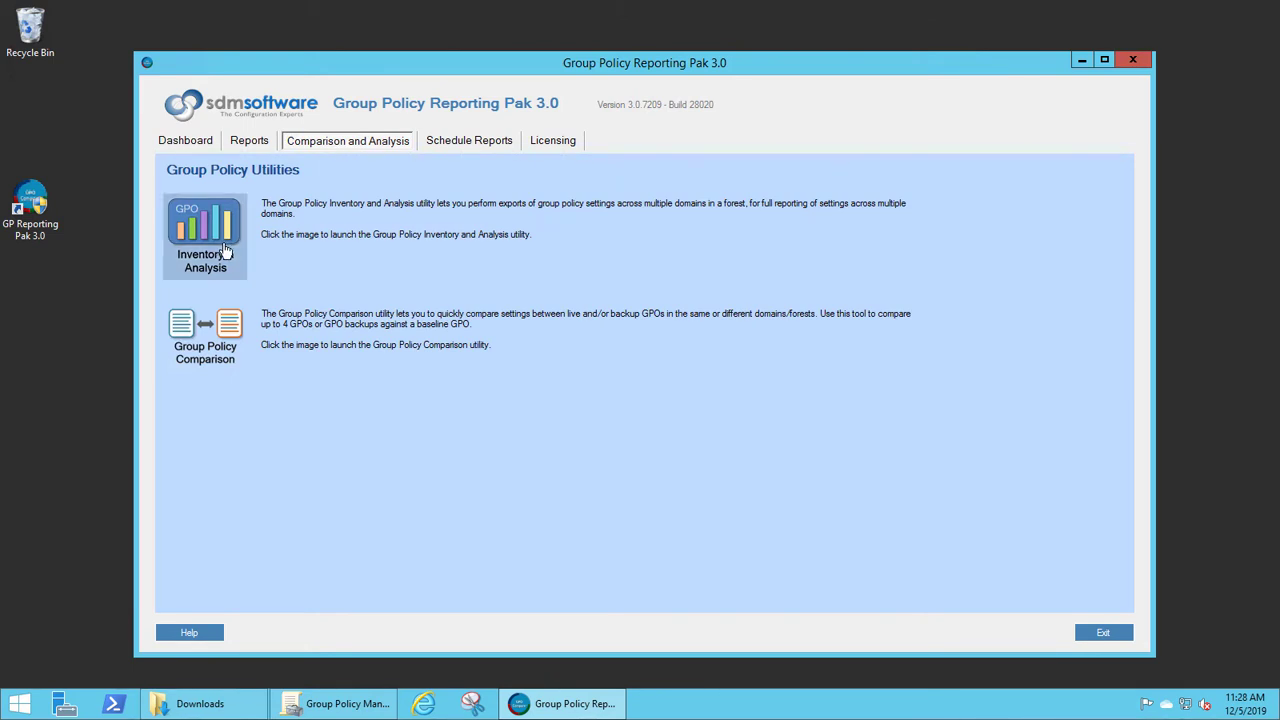
click(190, 241)
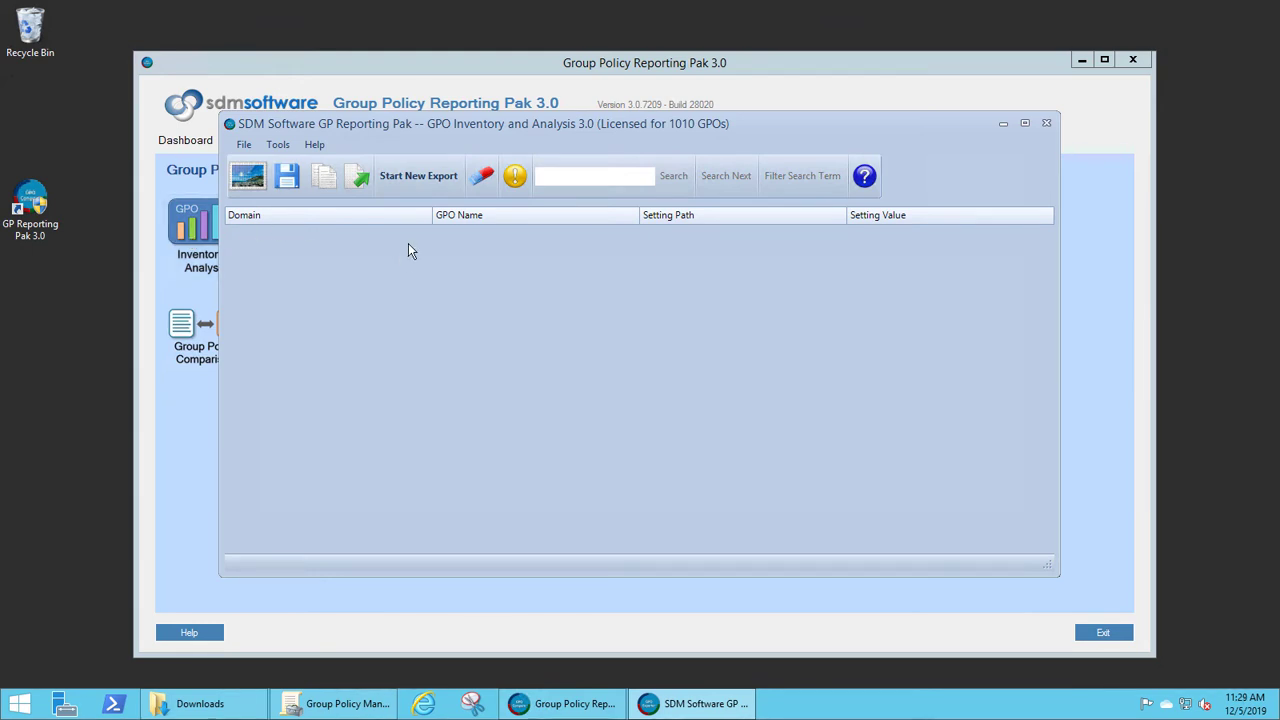
Step: Start a new GPO settings export and accept the default export options
click(420, 175)
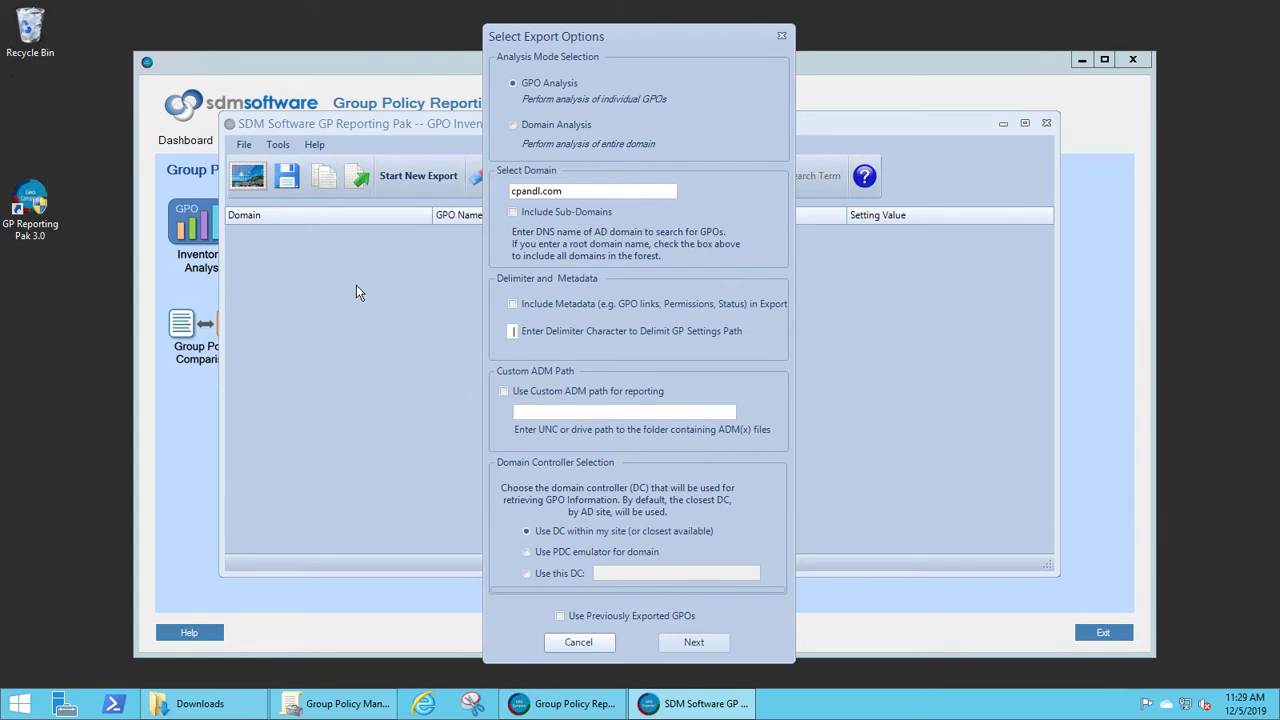
click(694, 642)
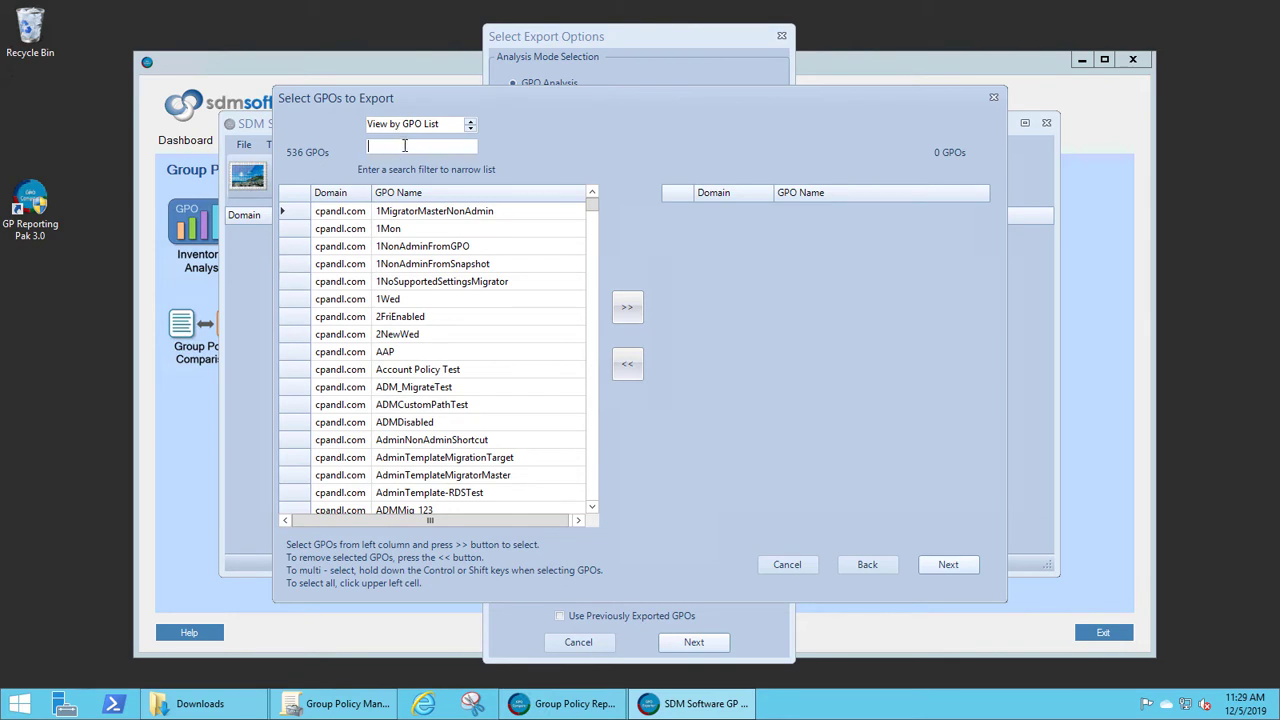
text(defaul)
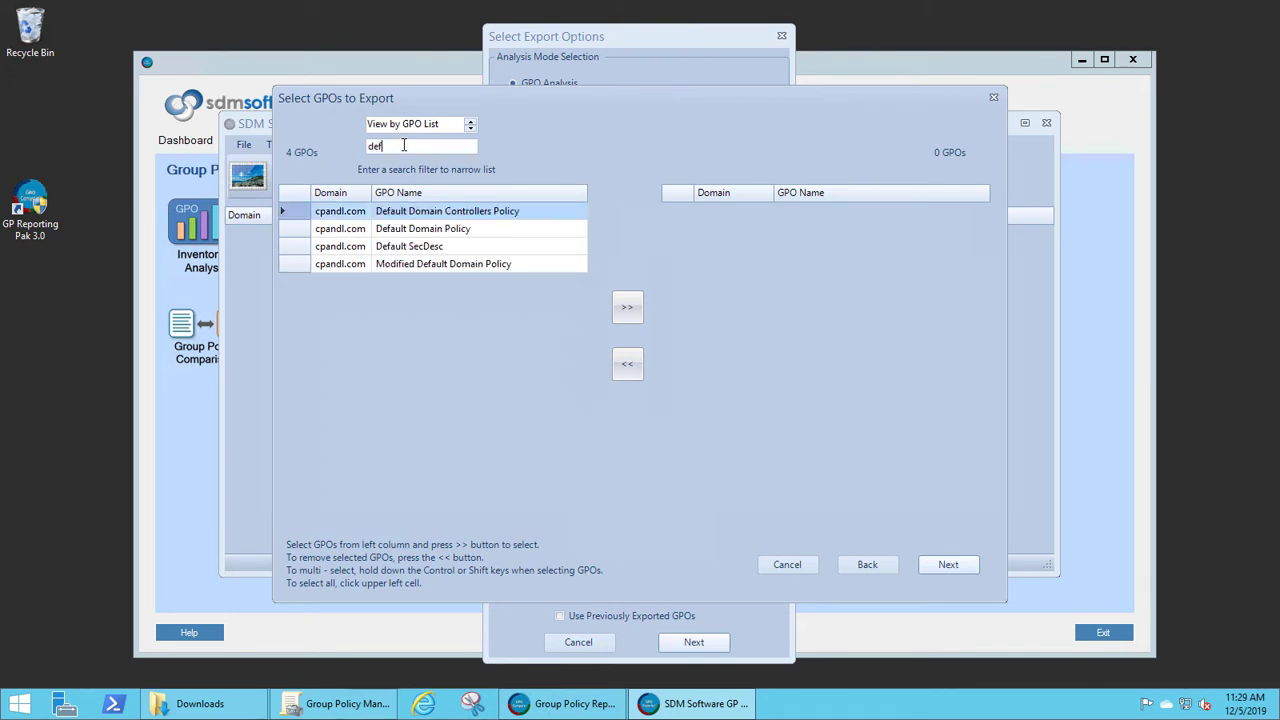
Step: Select all 8 GPOs inherited by Engineering > Workstations via GPO Links and export every policy area
click(471, 128)
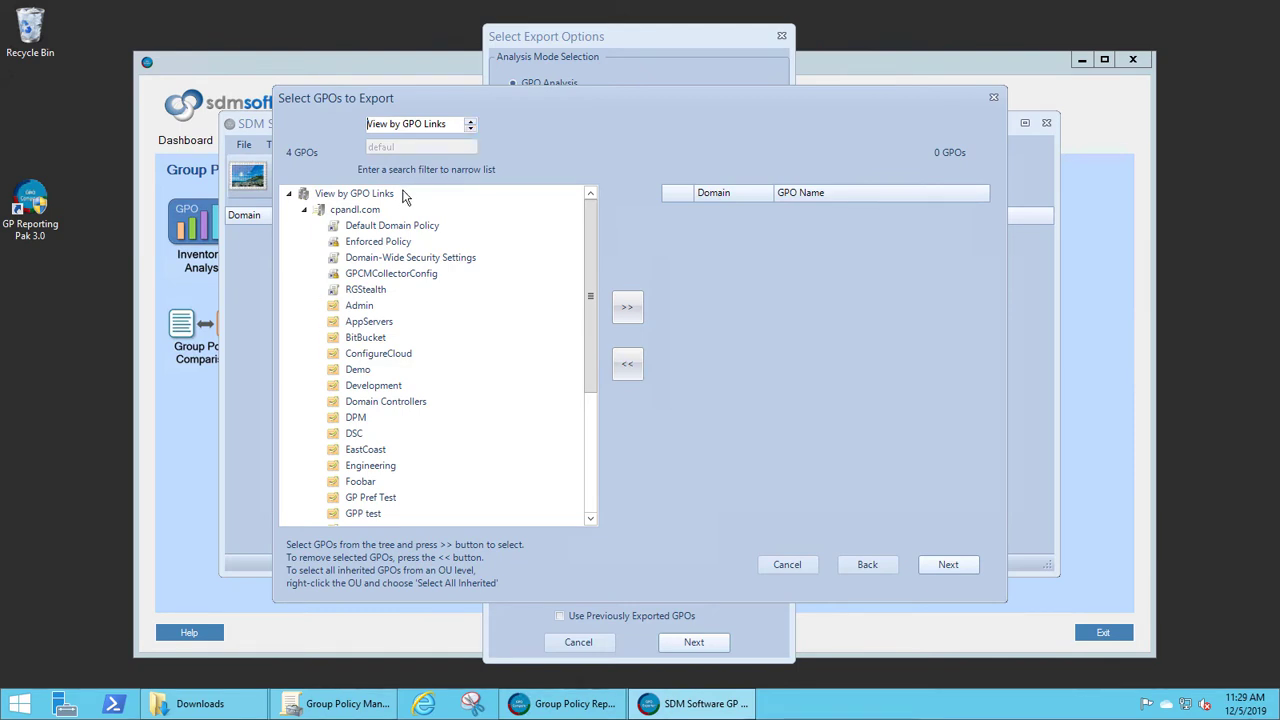
double_click(370, 465)
double_click(388, 513)
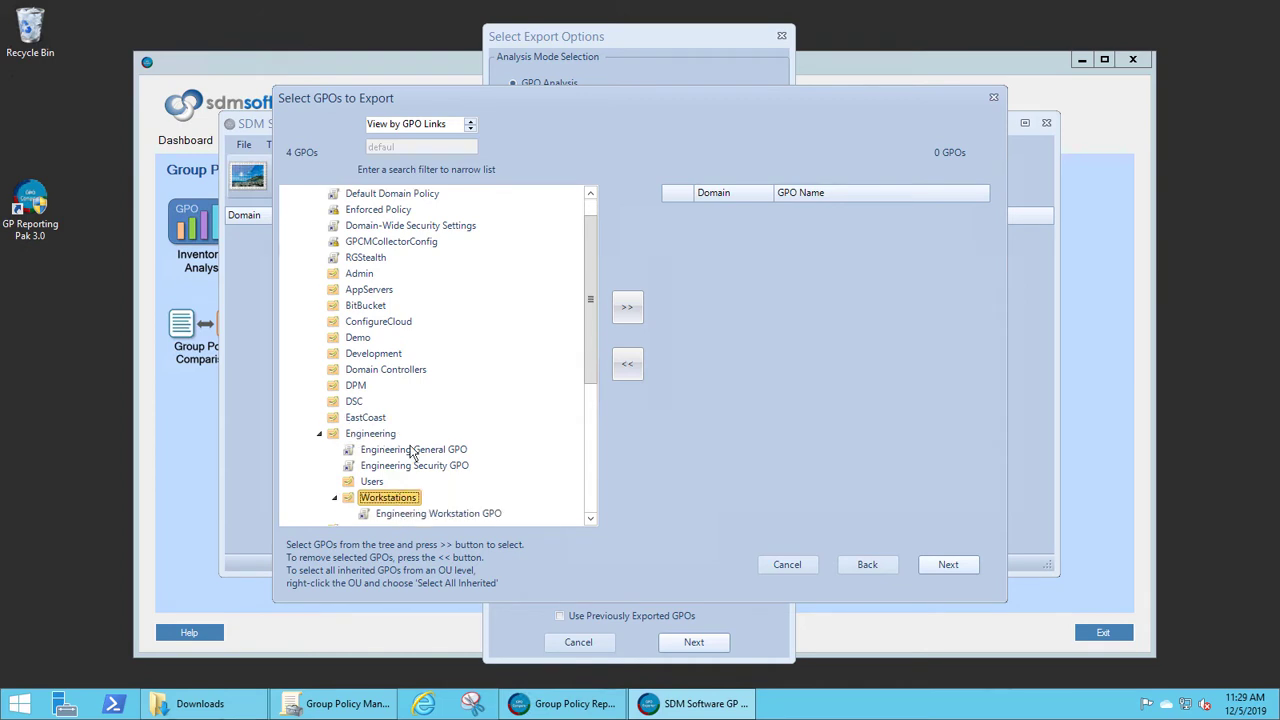
scroll(380, 450, down, 2)
right_click(373, 404)
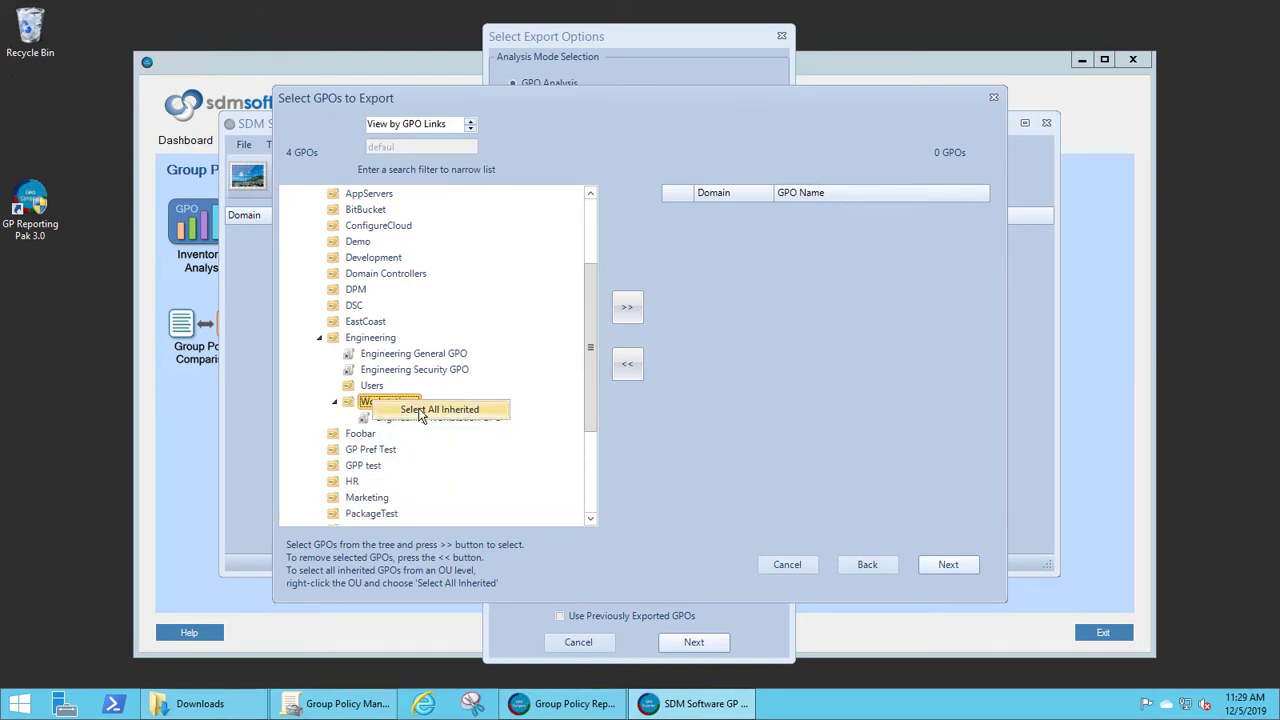
click(438, 409)
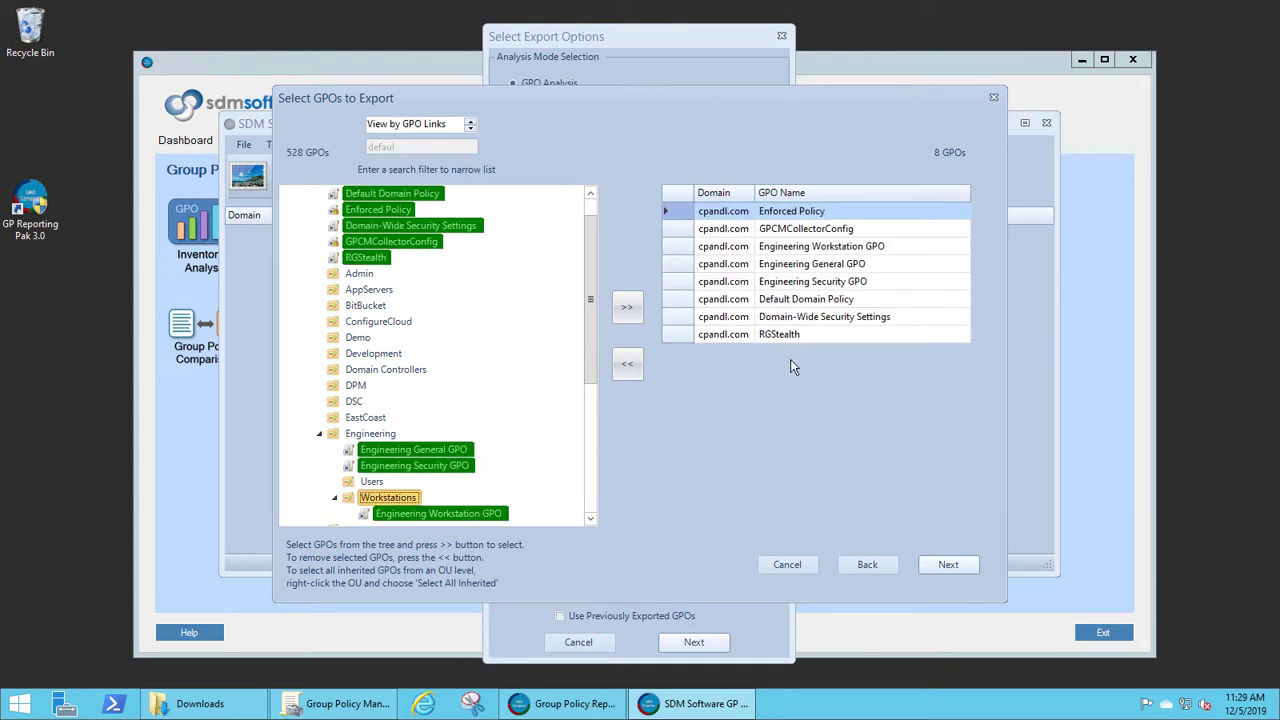
click(950, 565)
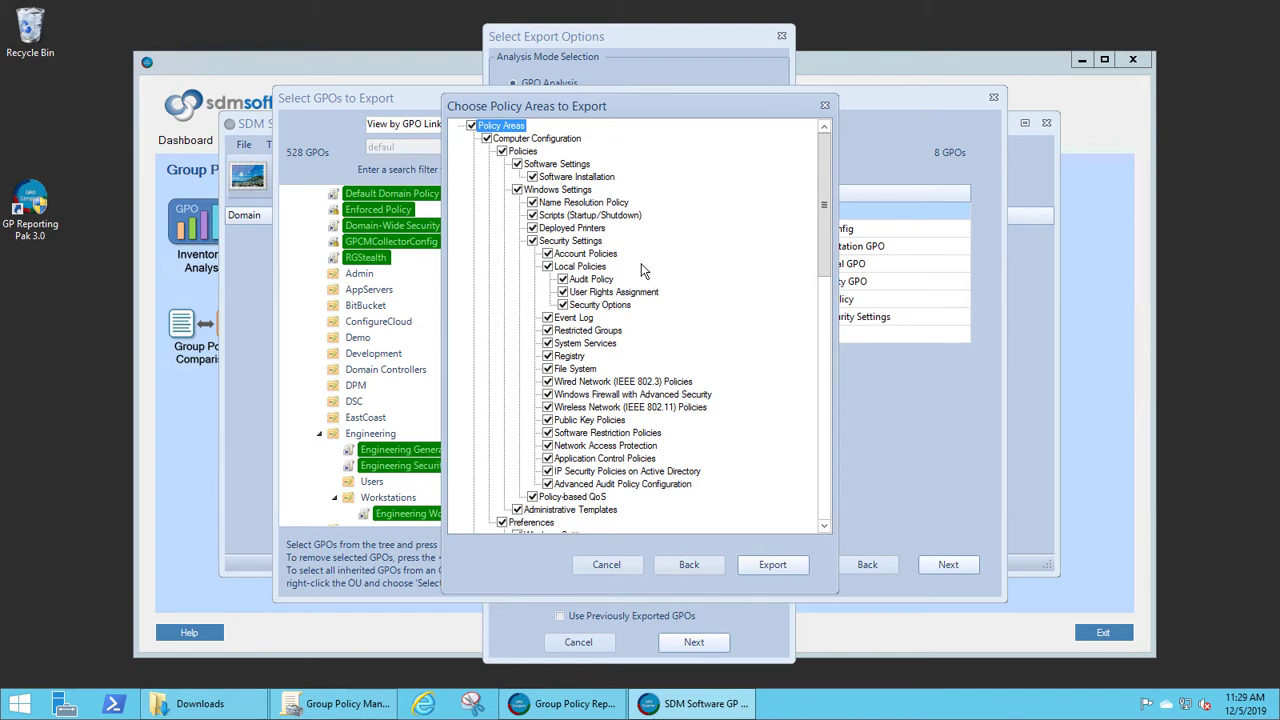
click(770, 566)
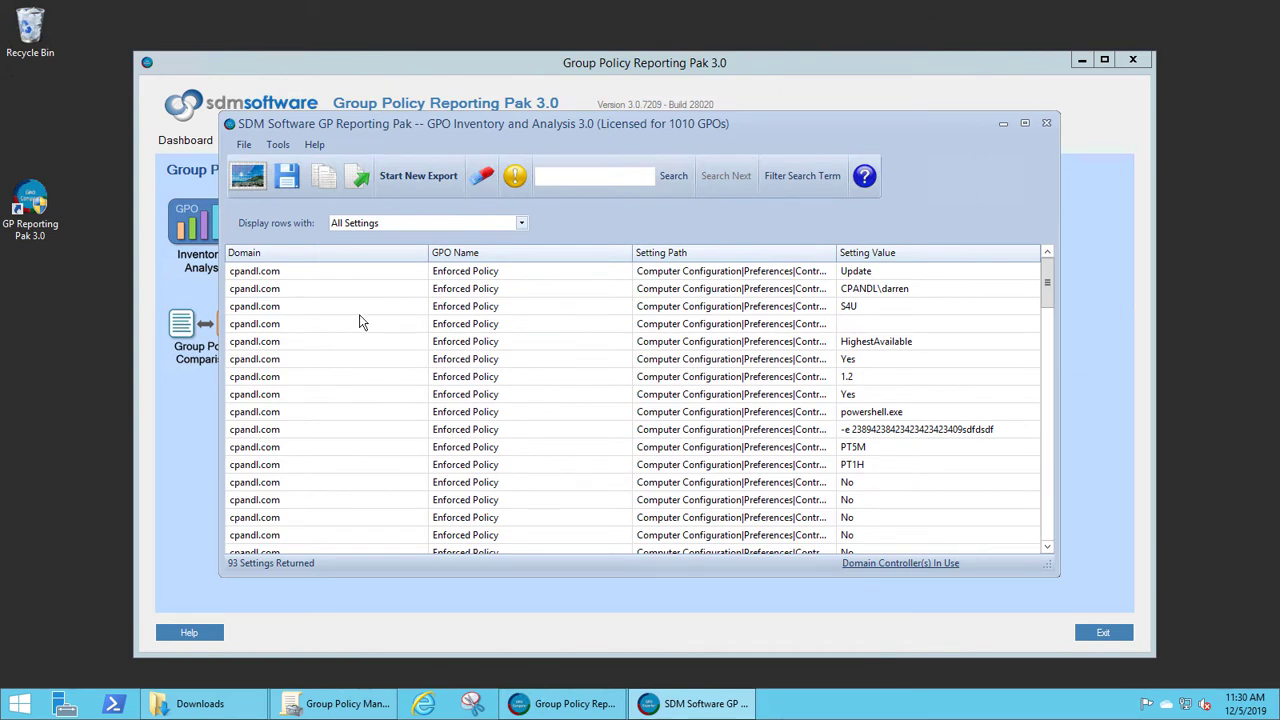
Step: Once the 93 exported settings load, open the Display rows with dropdown
click(521, 224)
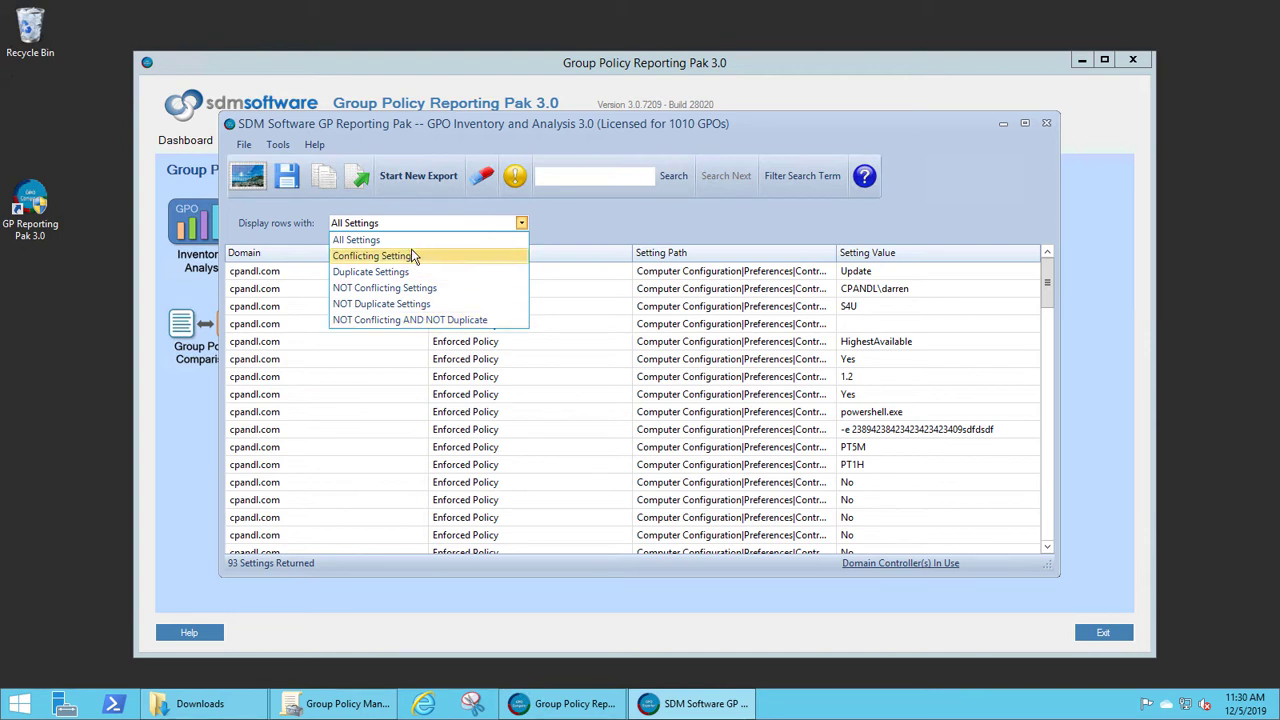
Step: Keep All Settings, search for 'password', and filter the grid to the 7 matching settings
click(577, 175)
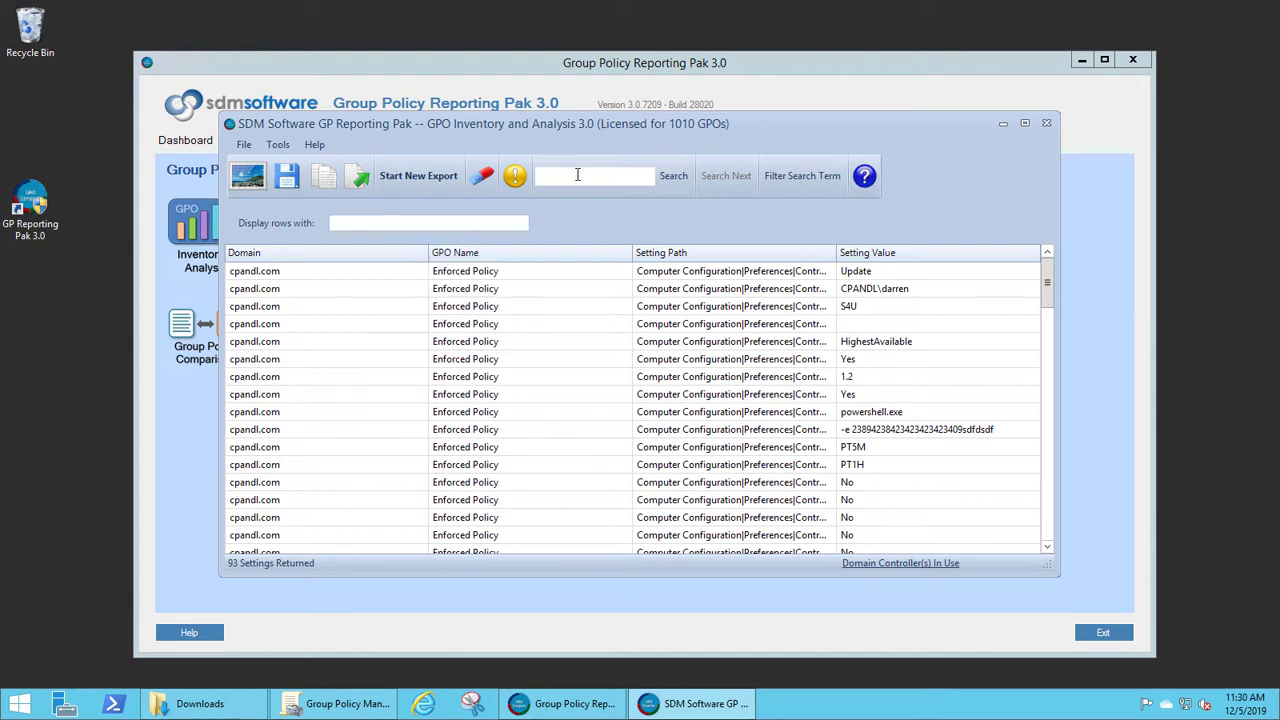
click(577, 175)
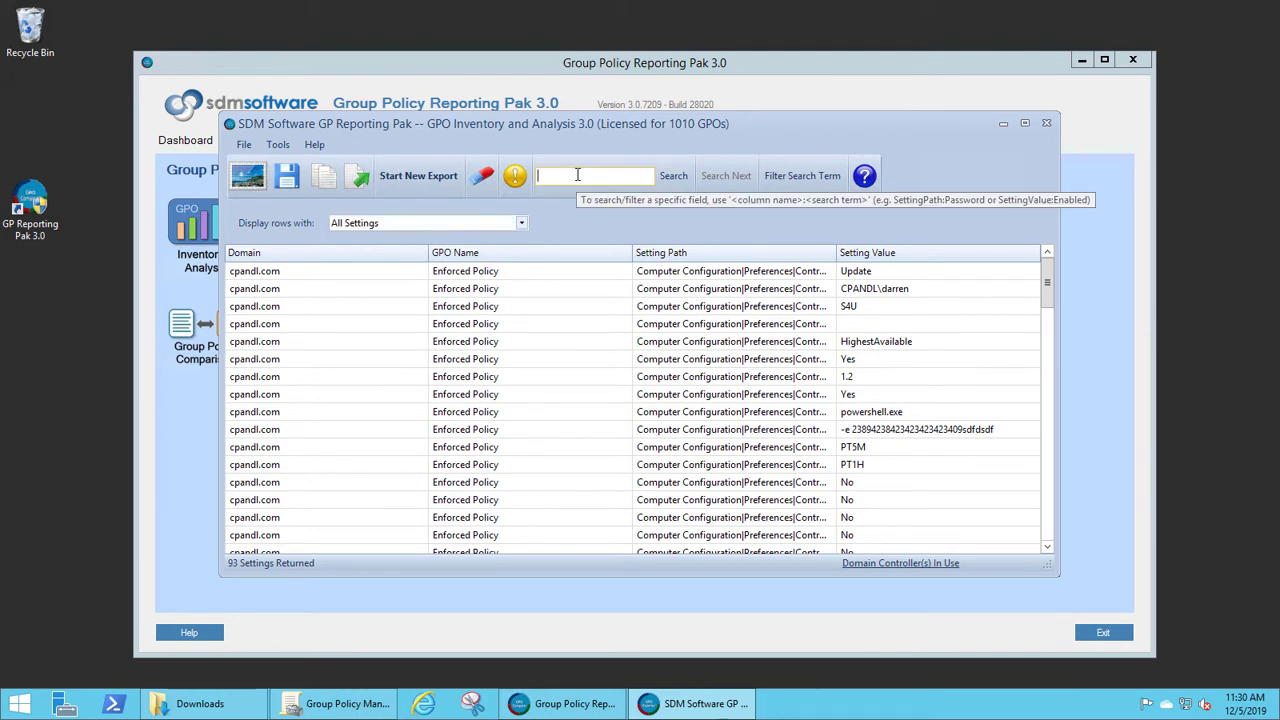
text(password)
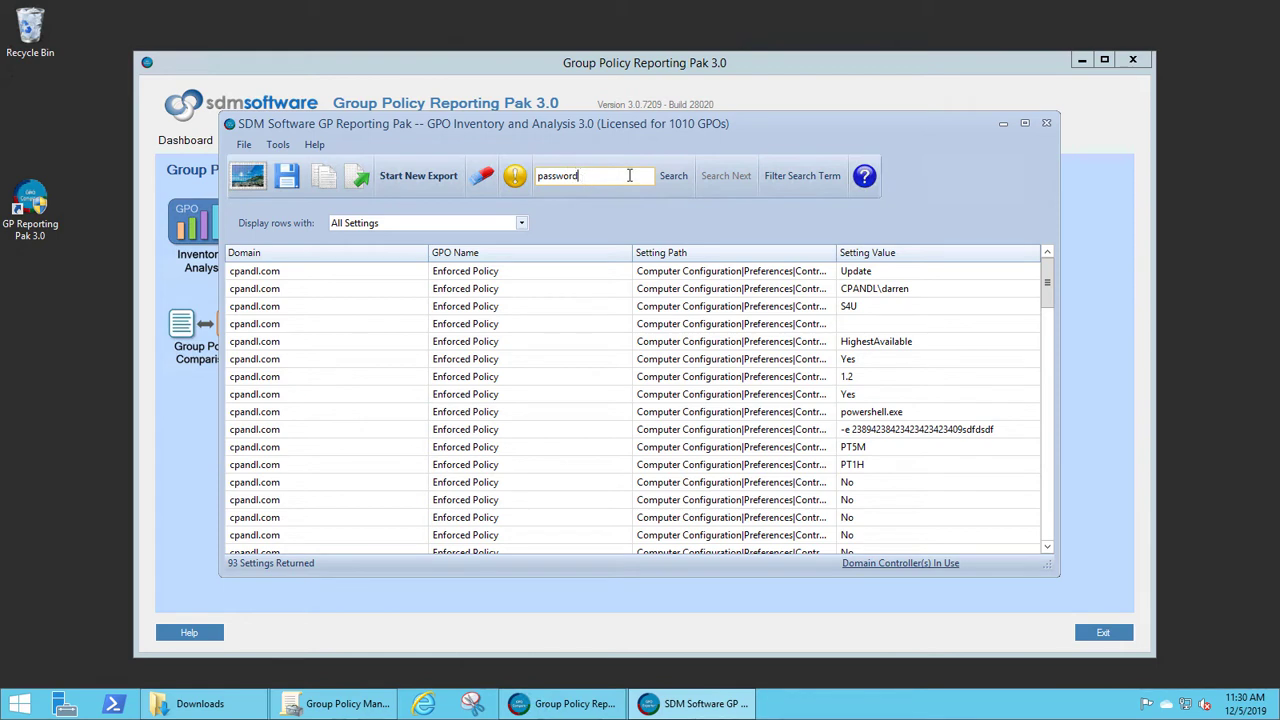
click(667, 179)
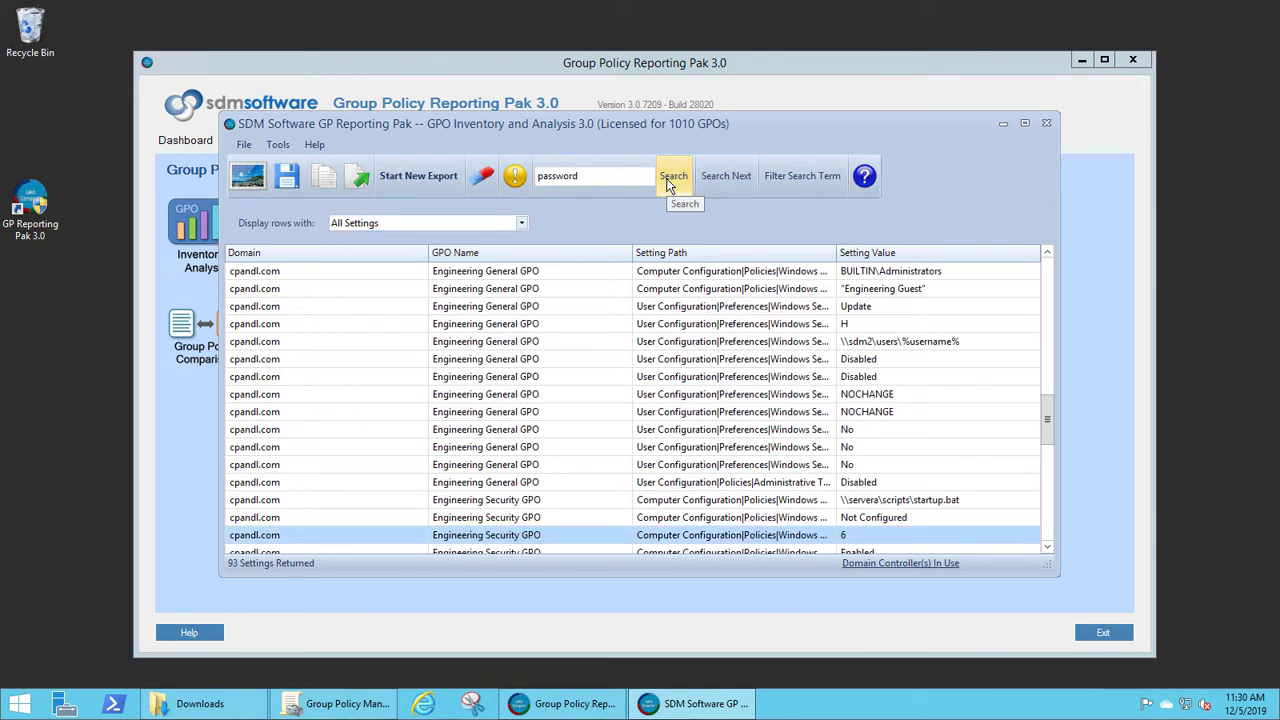
click(795, 177)
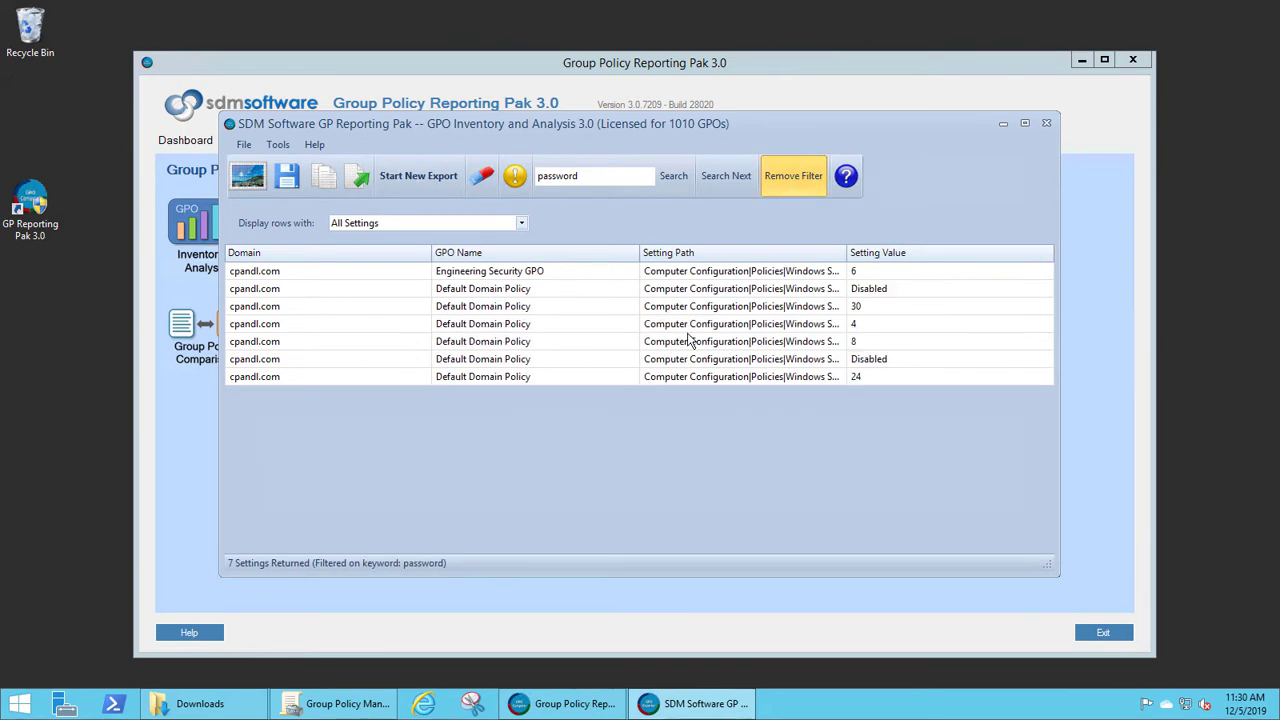
Step: Clear the password filter and save snapshot EngineeringSnapshot1252019 to C:\Snapshots
click(793, 176)
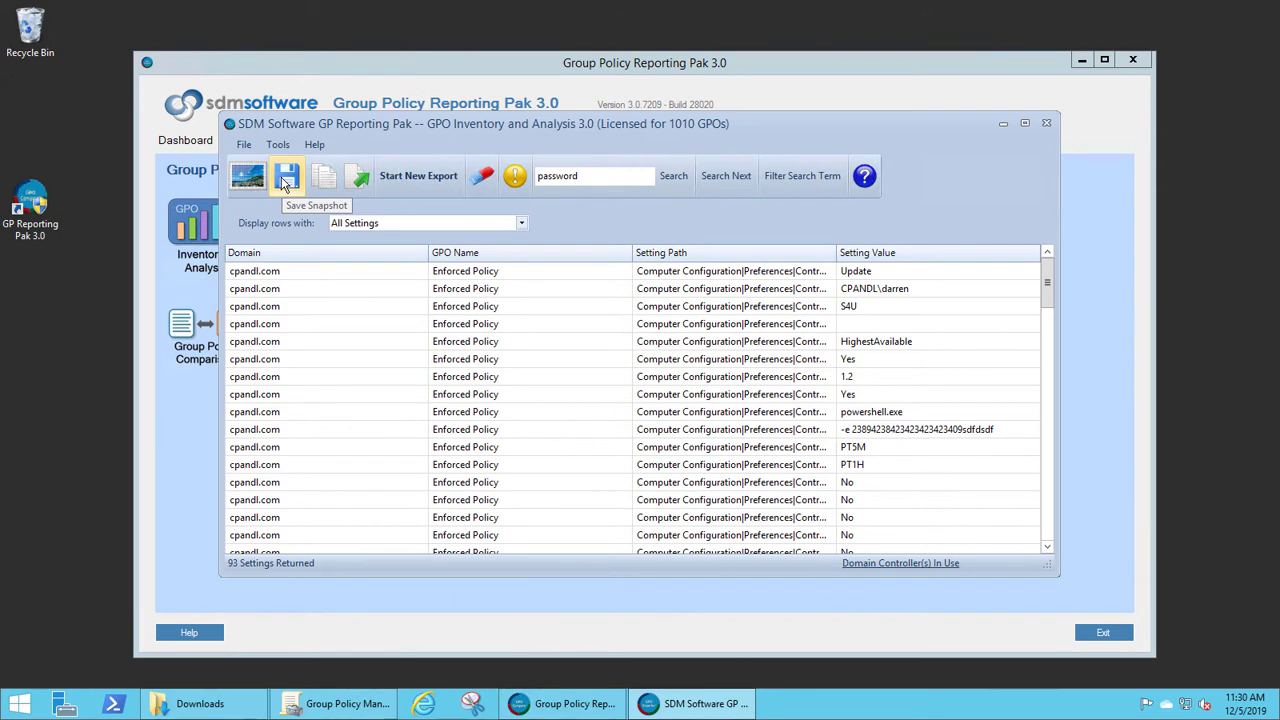
click(285, 178)
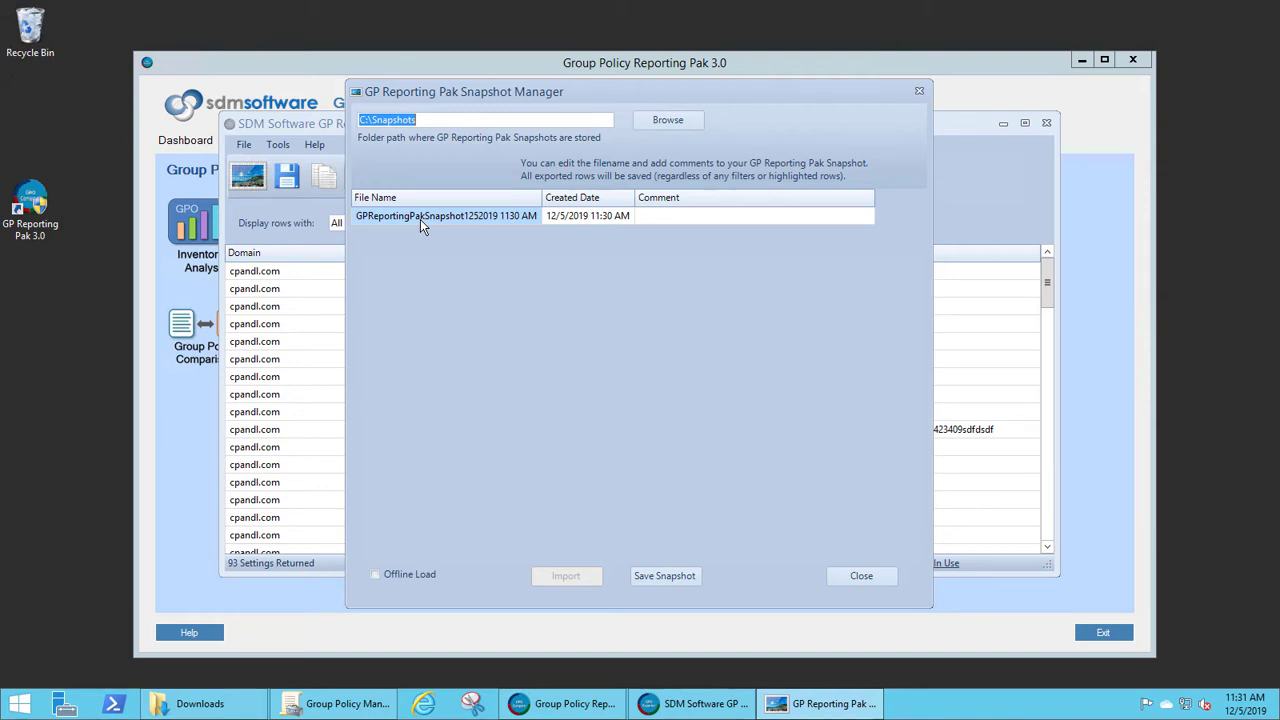
double_click(420, 219)
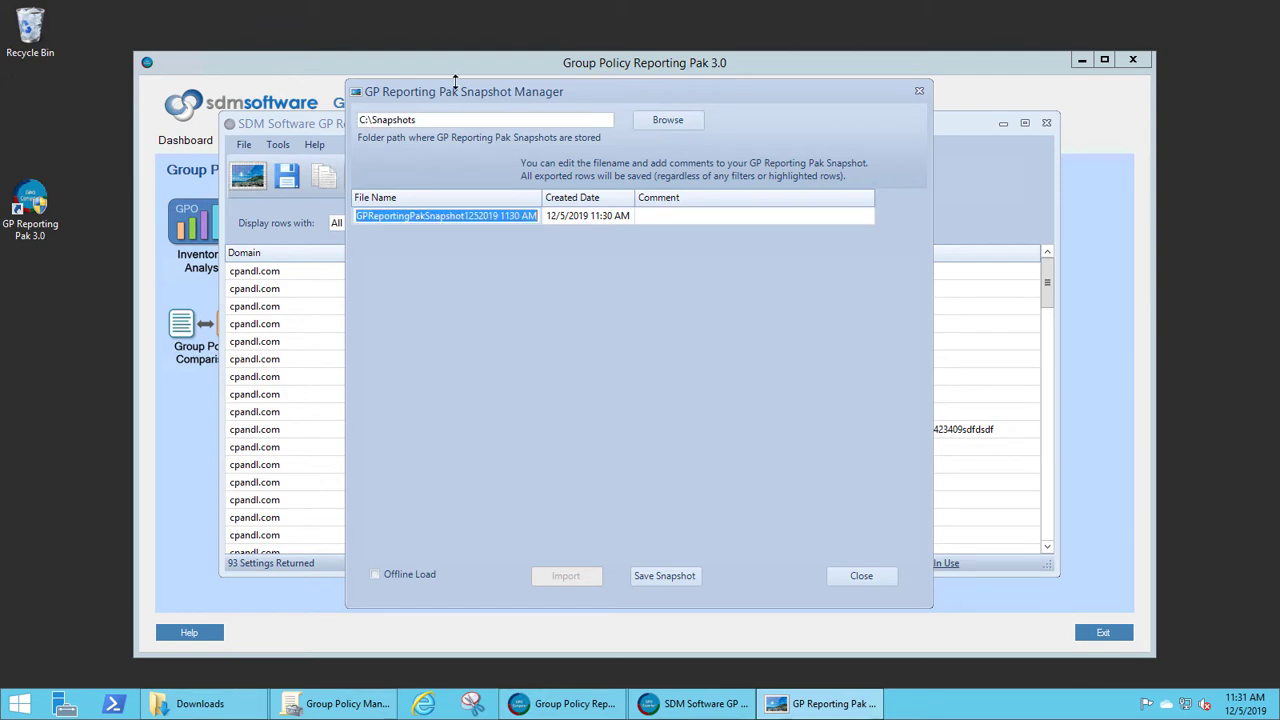
text(EngineeringSnapshot1252019)
click(668, 576)
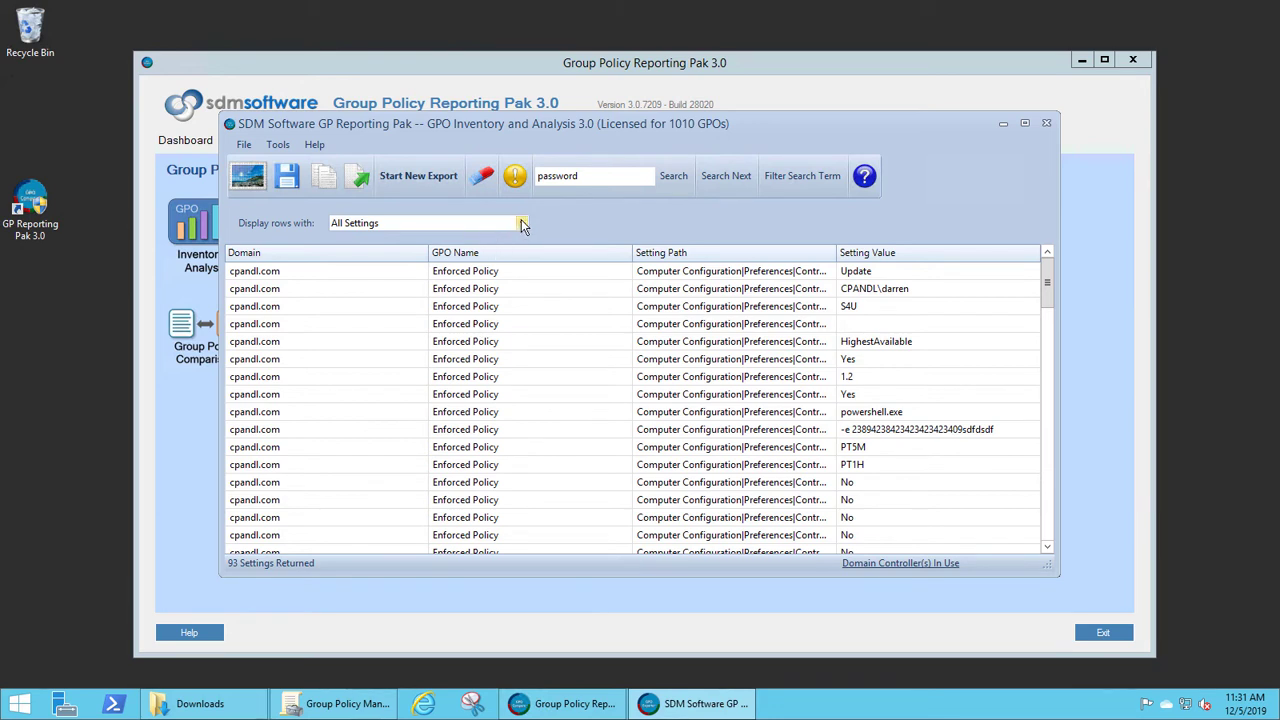
Step: Show only the 11 conflicting settings, snapshot them as EngineeringWorkstationsConflicting, and export a report
click(520, 228)
click(357, 251)
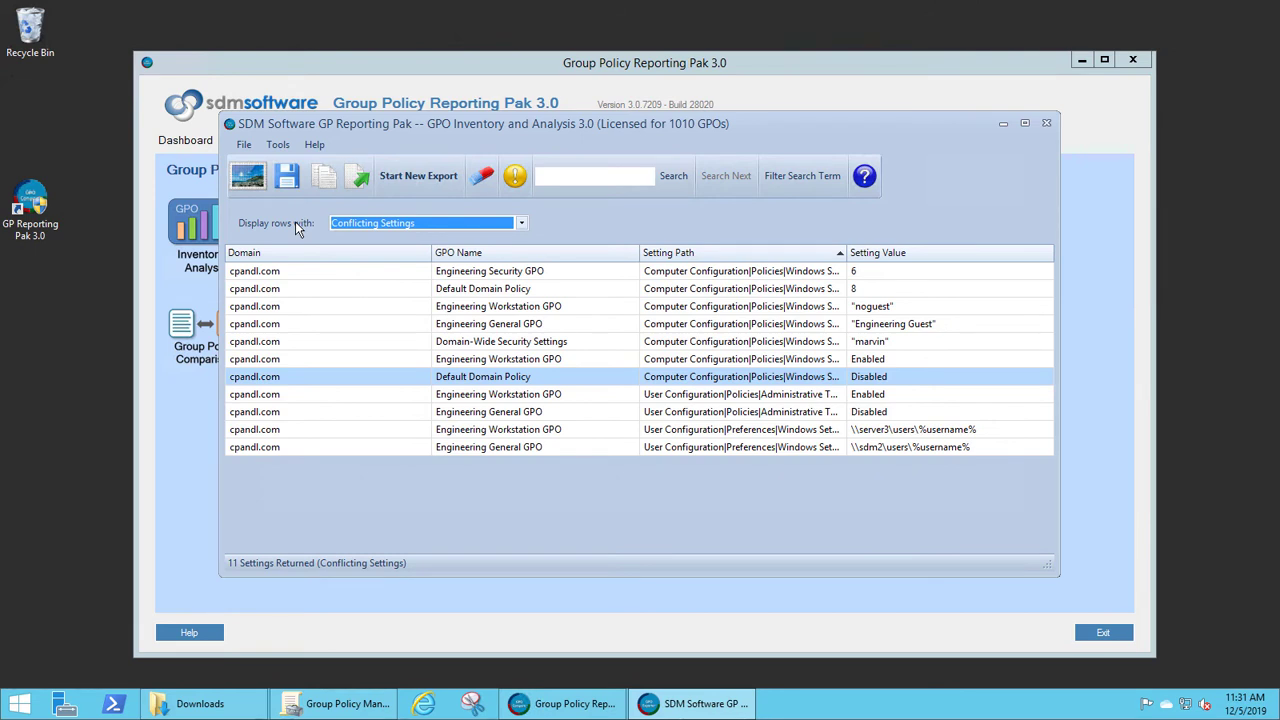
click(287, 176)
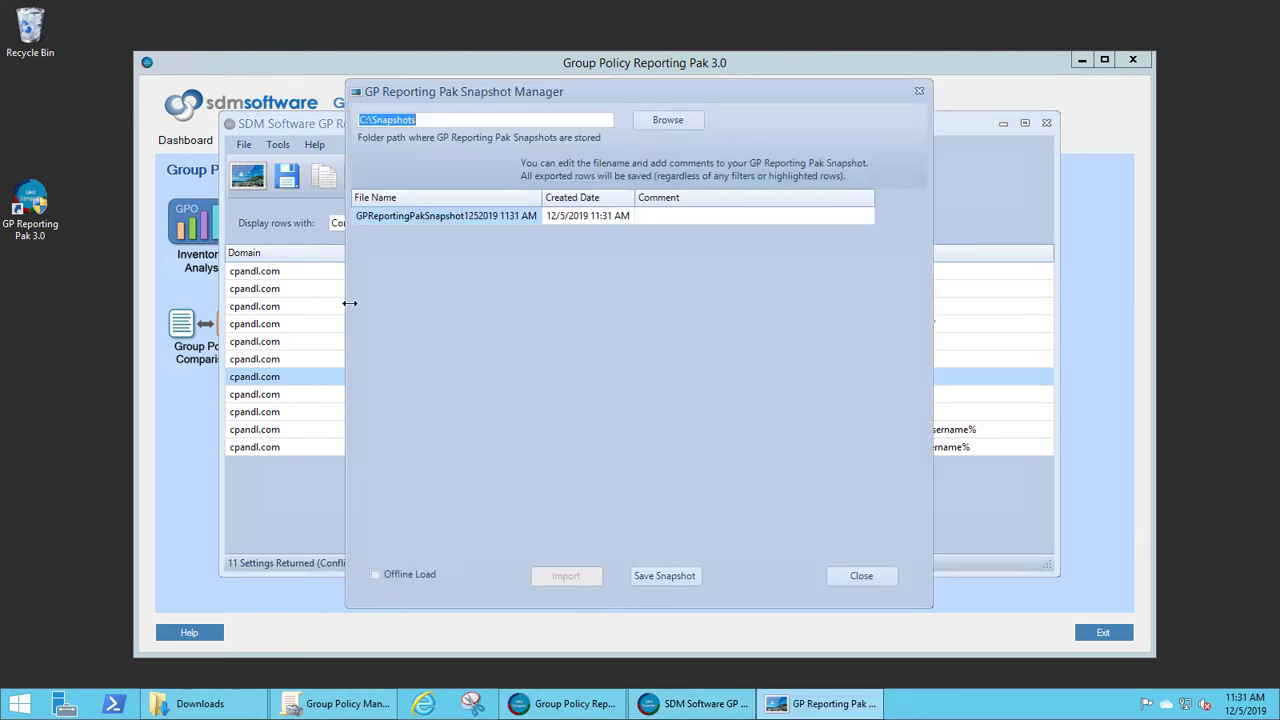
click(402, 217)
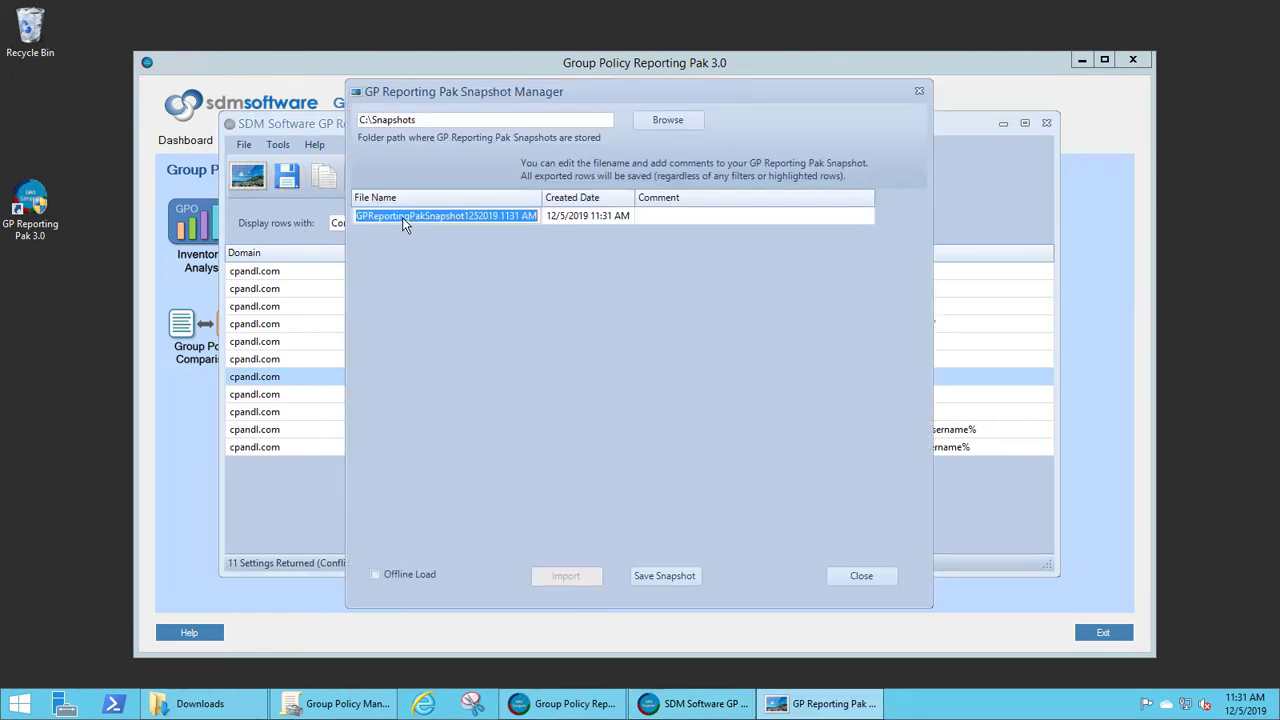
text(EngineeringO)
key(BackSpace)
text(WorkstationsConflicting)
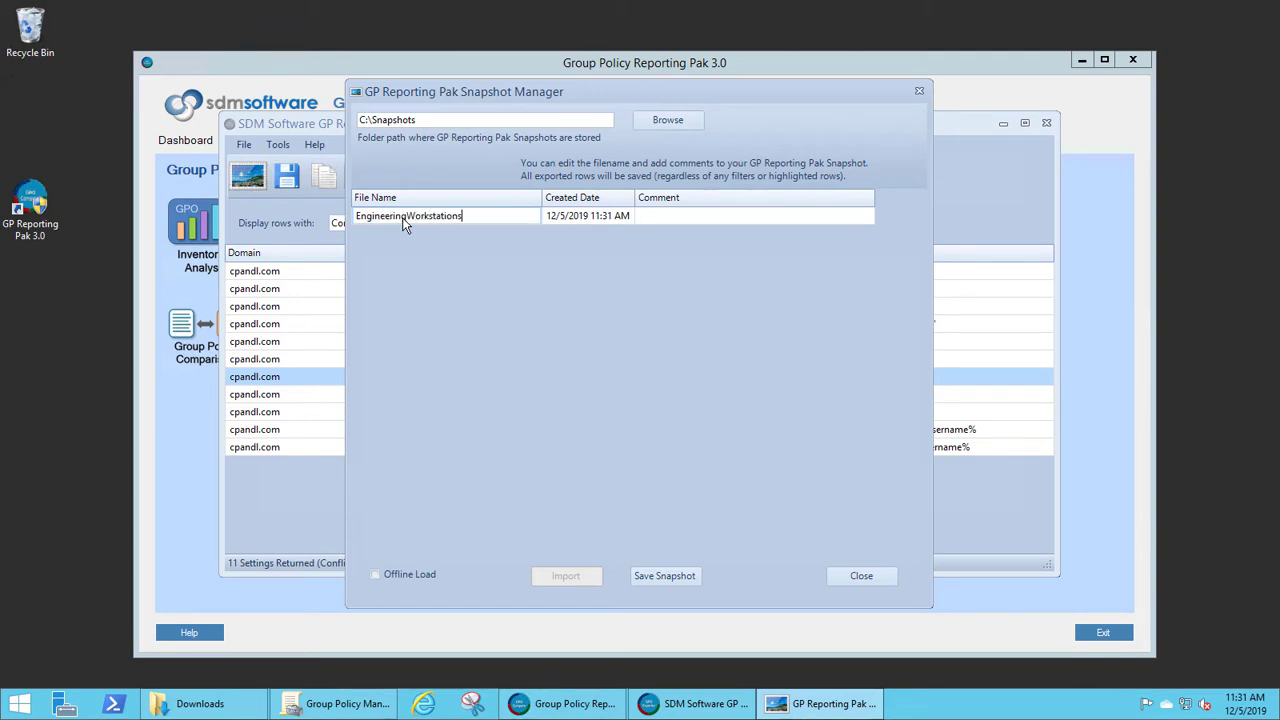
click(690, 575)
key(Return)
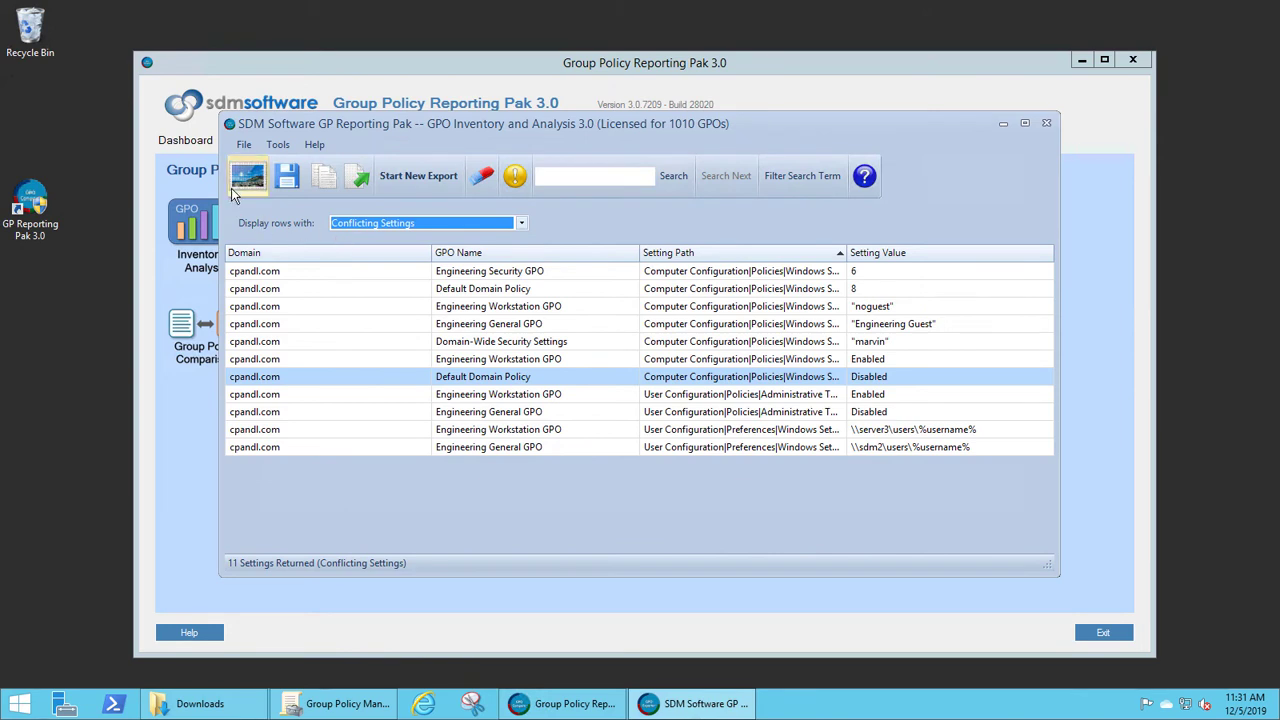
click(350, 186)
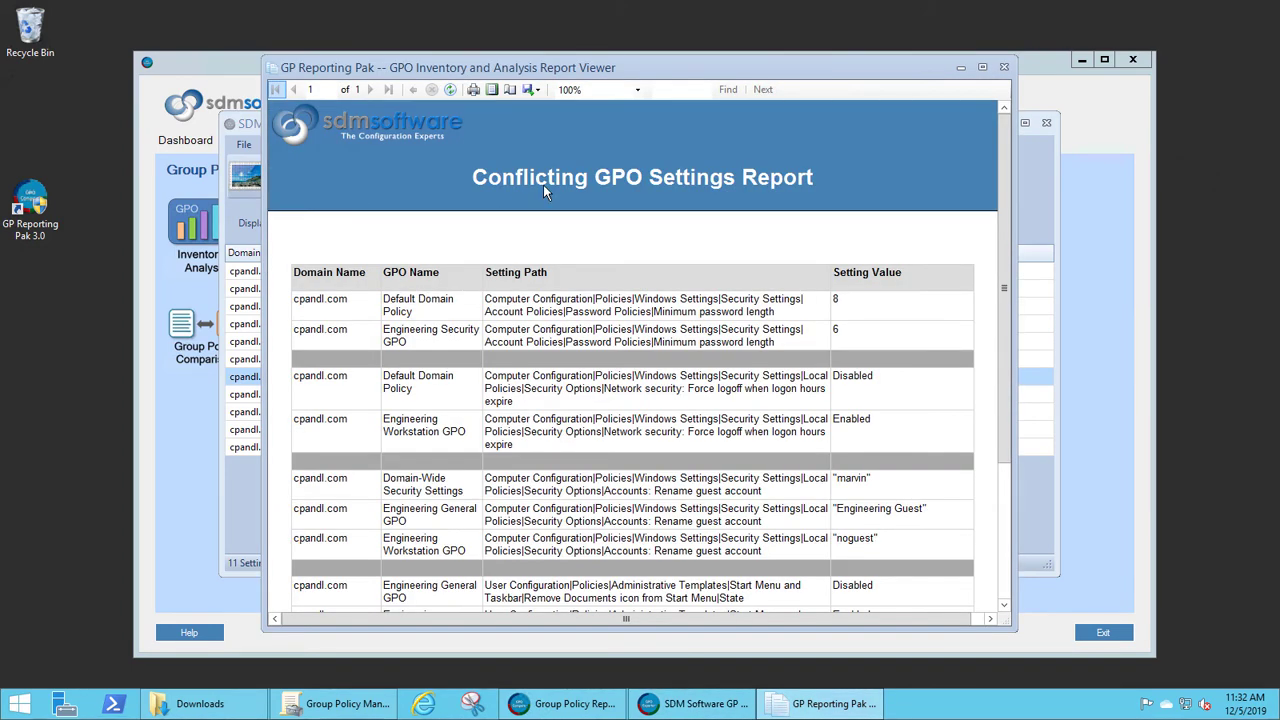
click(538, 91)
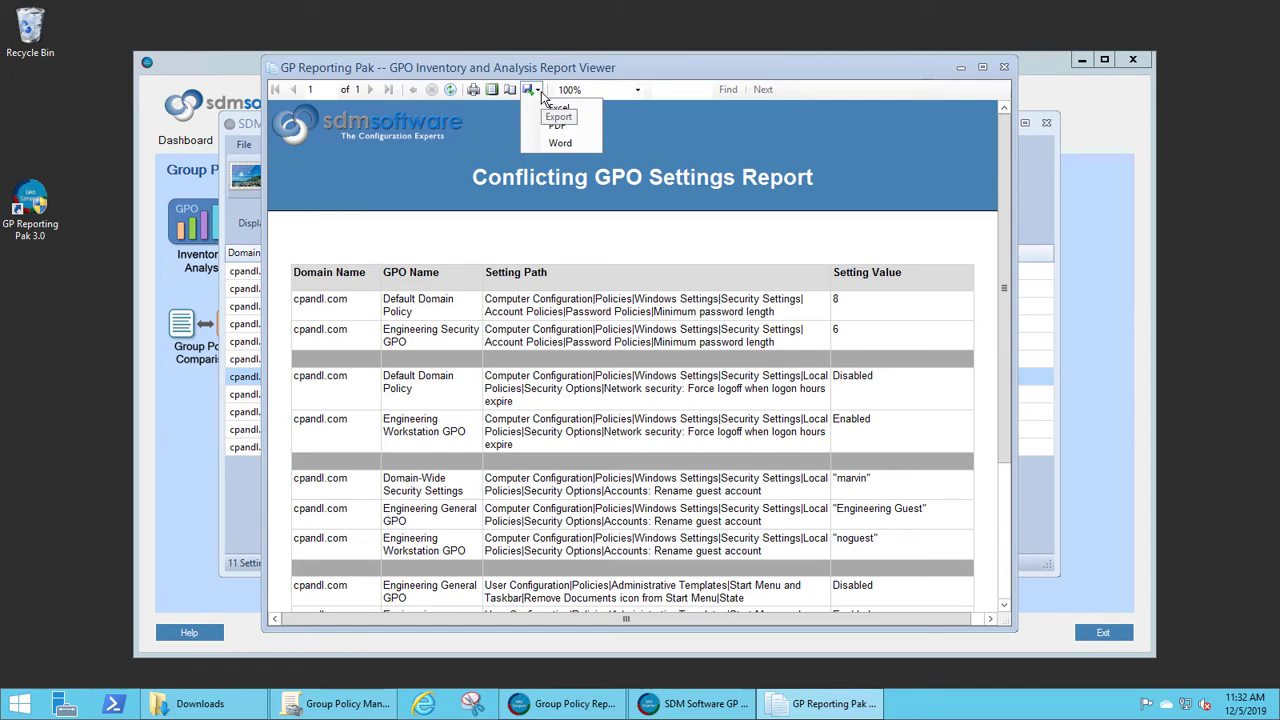
click(961, 71)
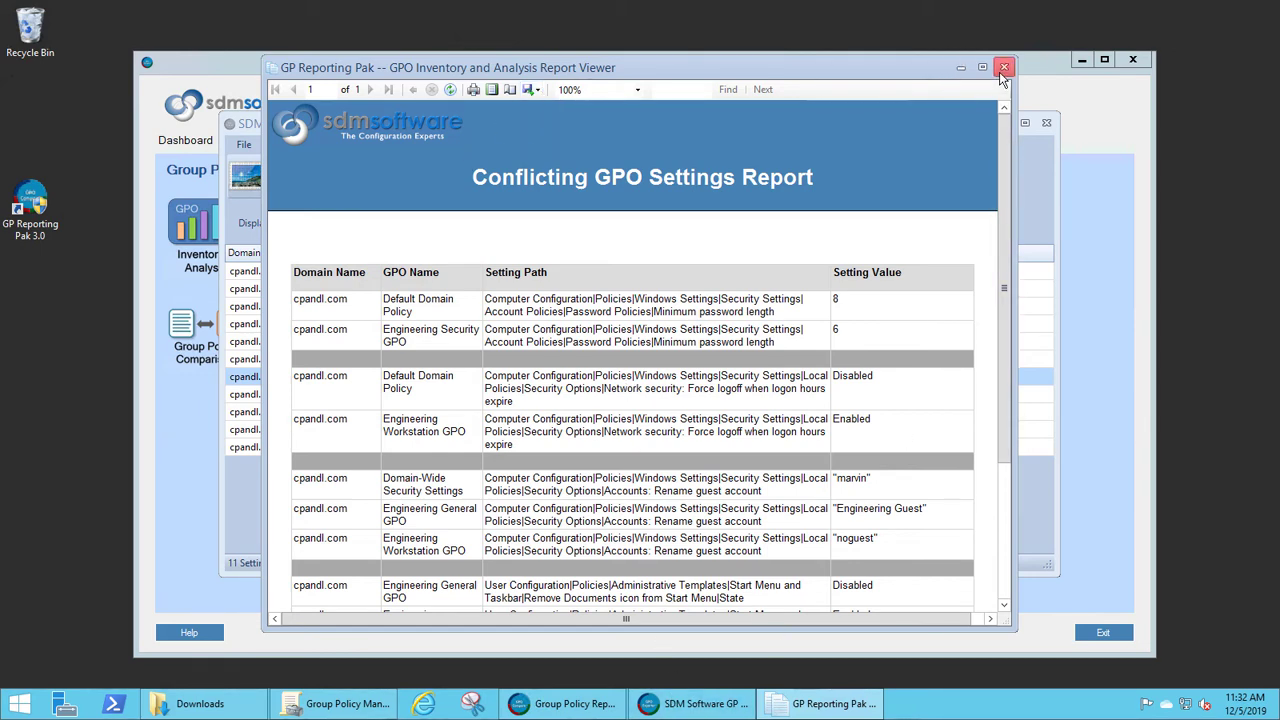
Step: Close the report and run a Domain Analysis export of cpandl.com, loading 145813 settings
click(1004, 67)
click(418, 175)
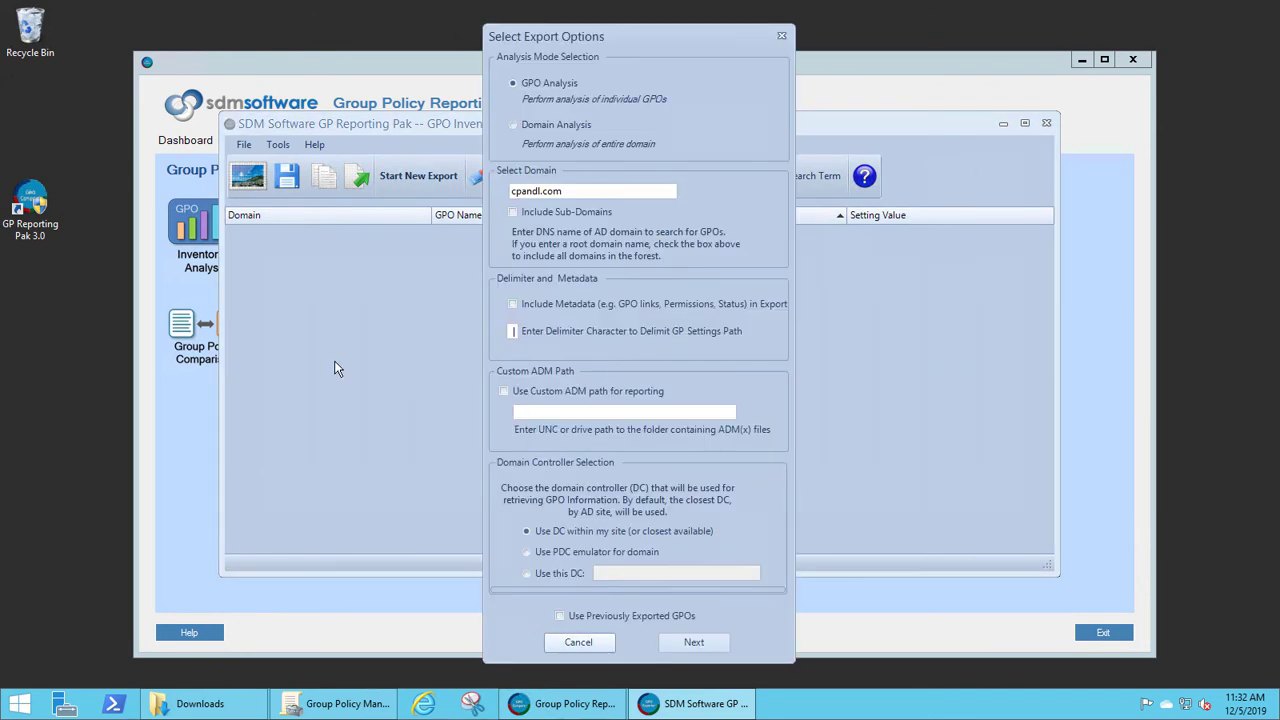
click(555, 125)
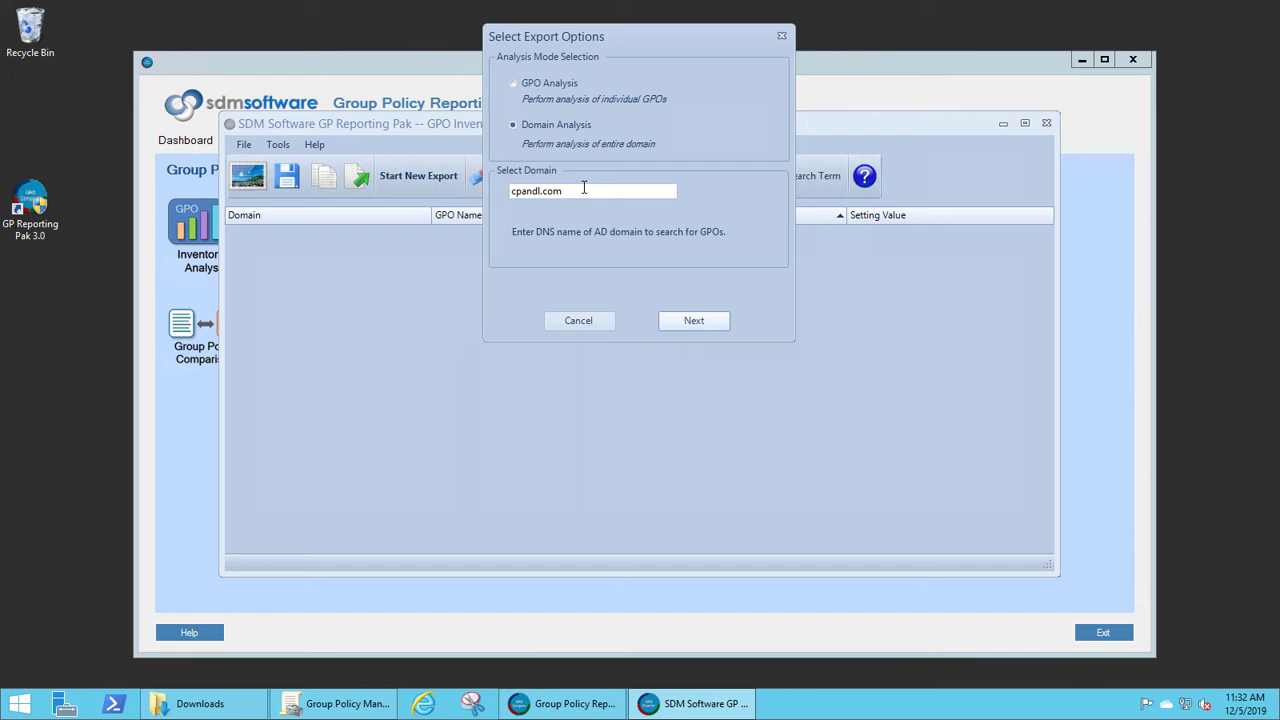
key(Return)
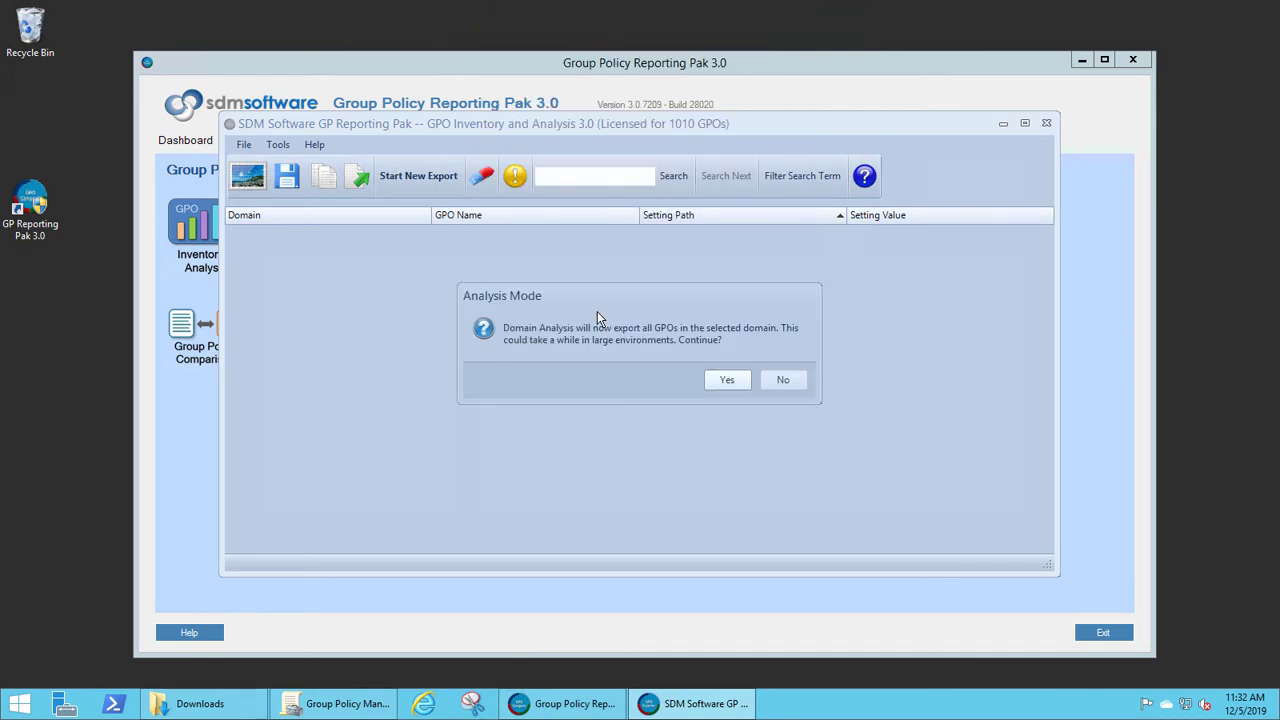
click(727, 379)
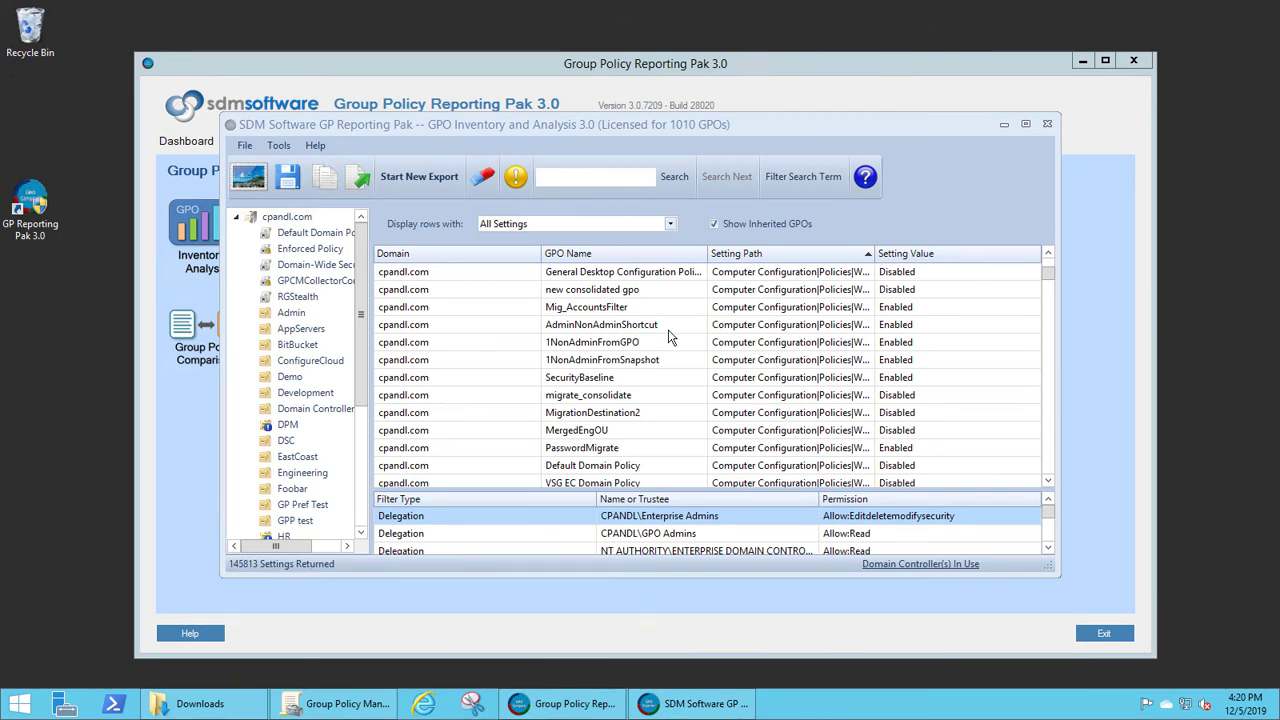
Step: Minimize the Reporting Pak dashboard, then browse grid rows such as NewNonAdmin and snapshotconsolidate
click(1082, 61)
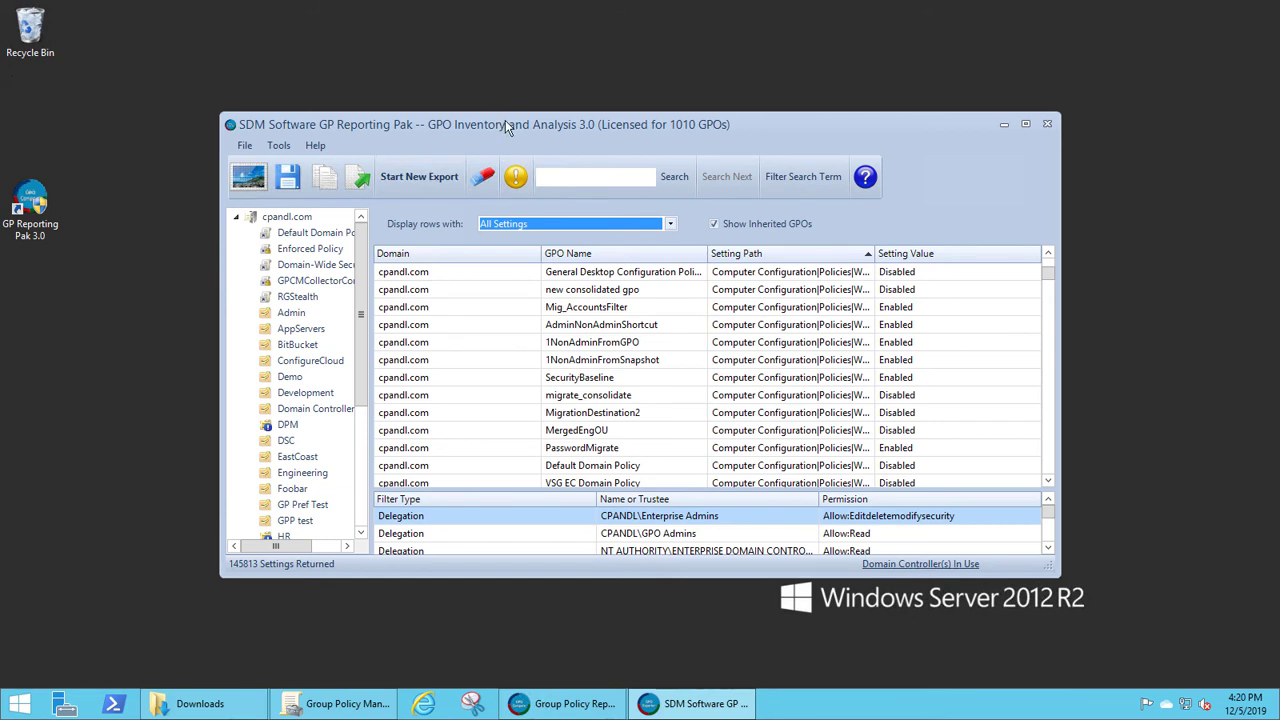
click(474, 302)
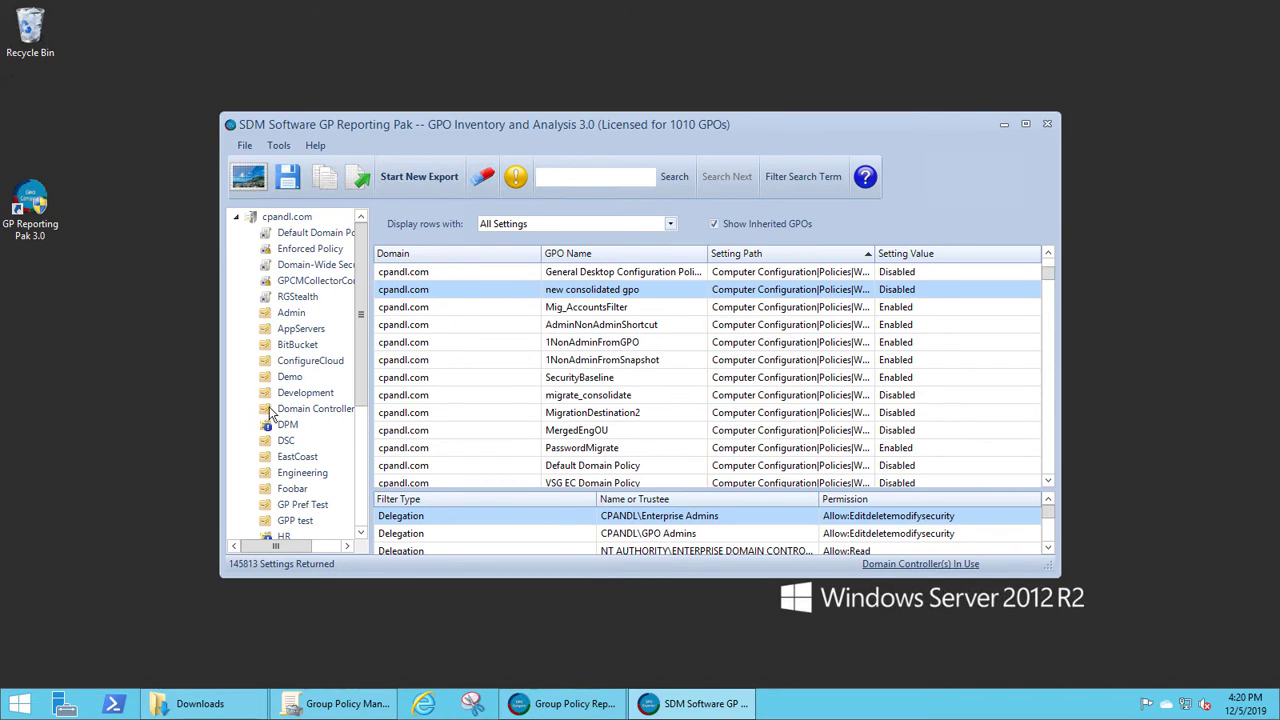
scroll(489, 355, down, 3)
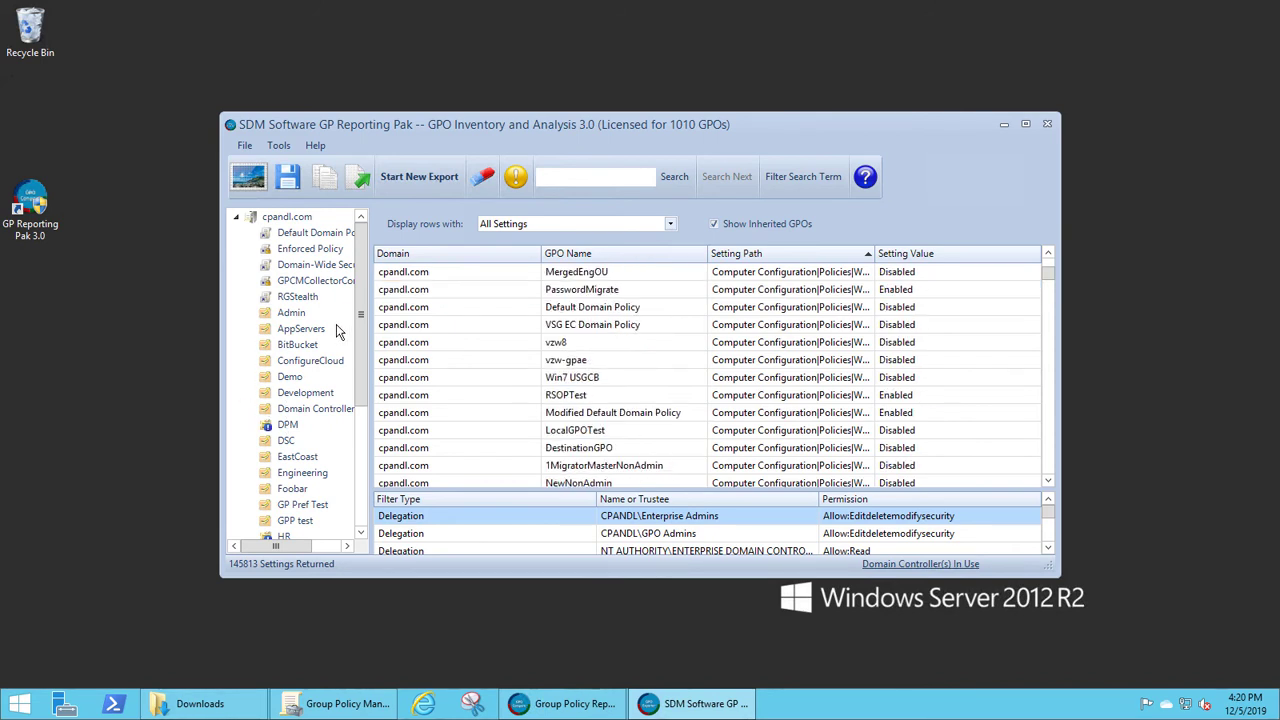
scroll(580, 352, up, 5)
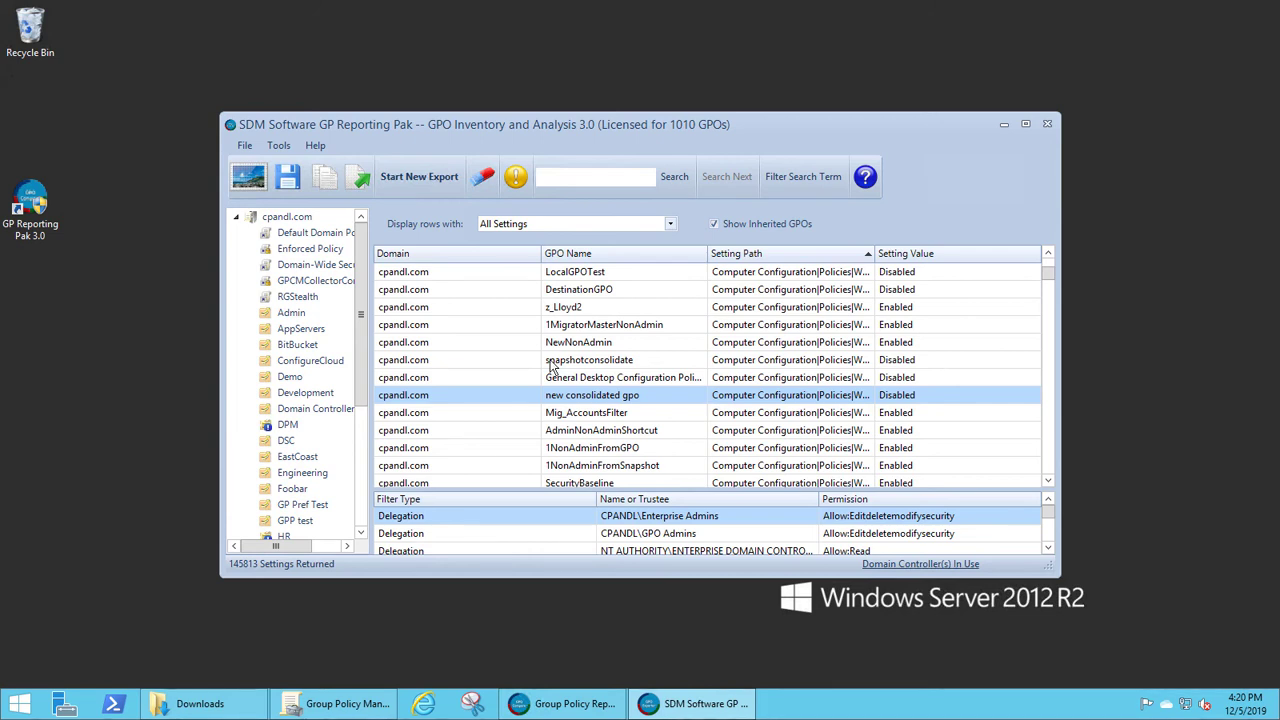
click(573, 362)
click(577, 345)
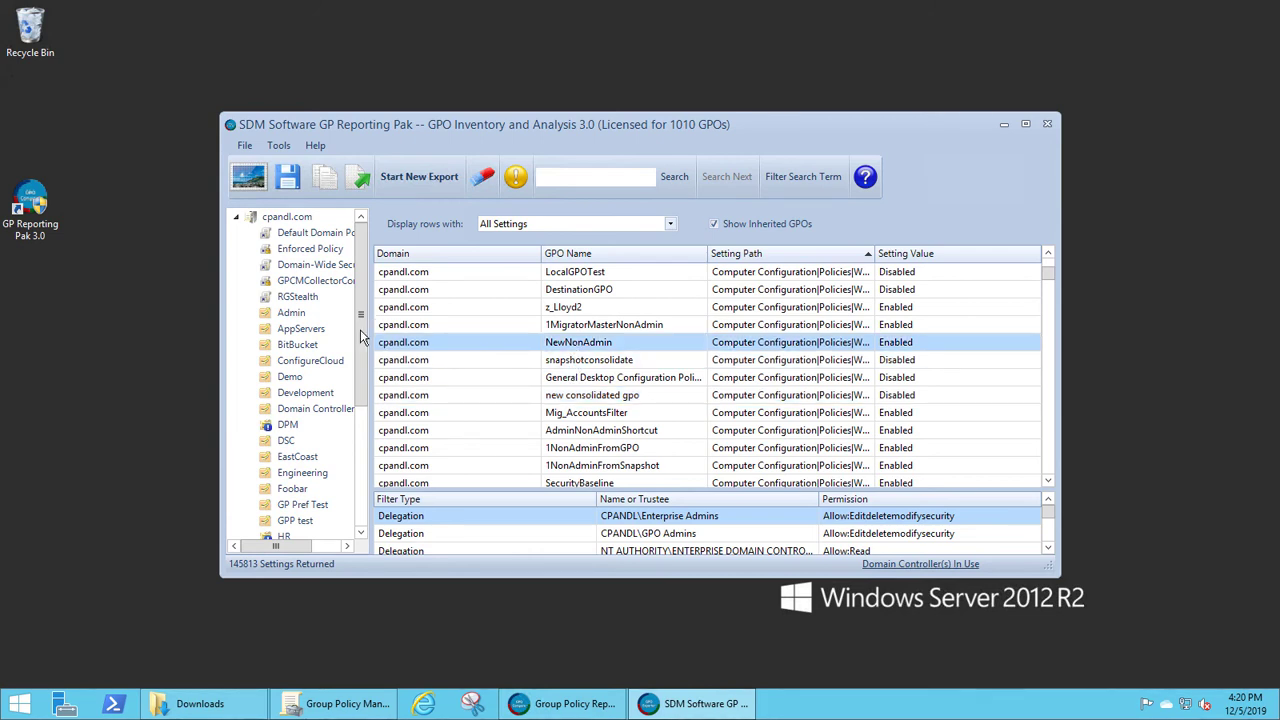
drag(362, 334, 357, 424)
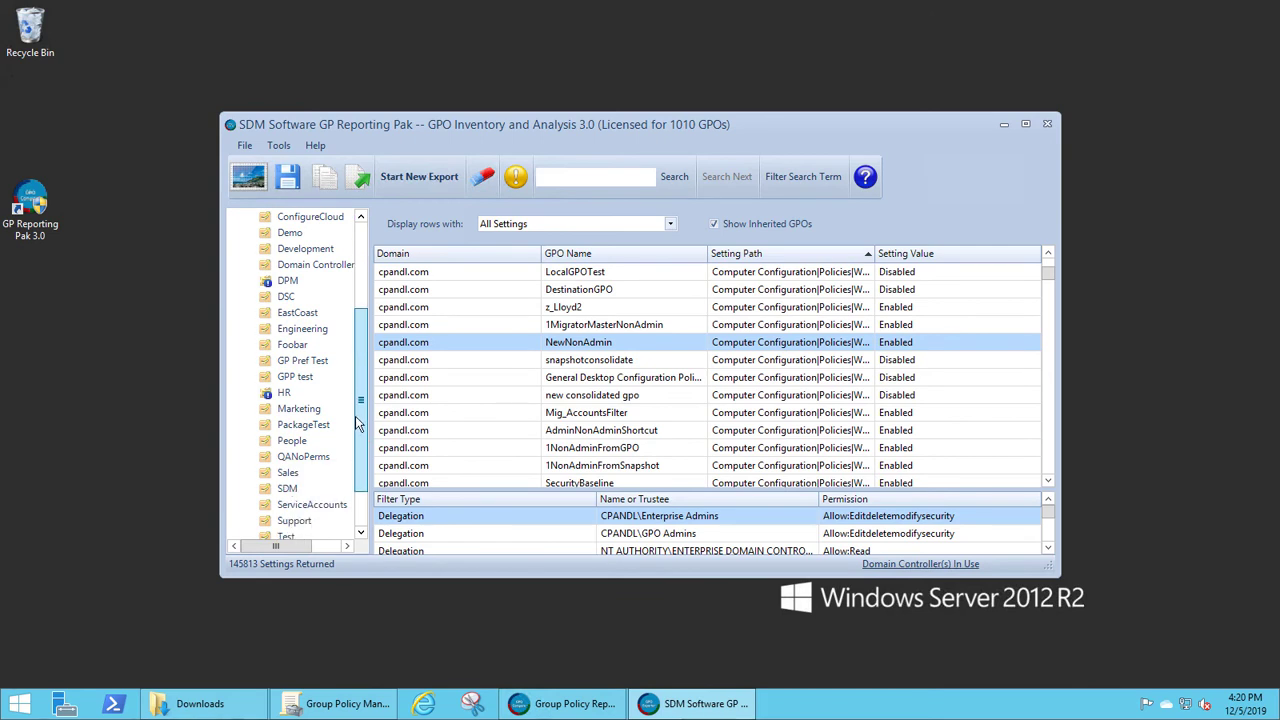
Step: Scope the grid to the Engineering > Workstations OU, showing 94 settings from 8 GPOs
click(302, 329)
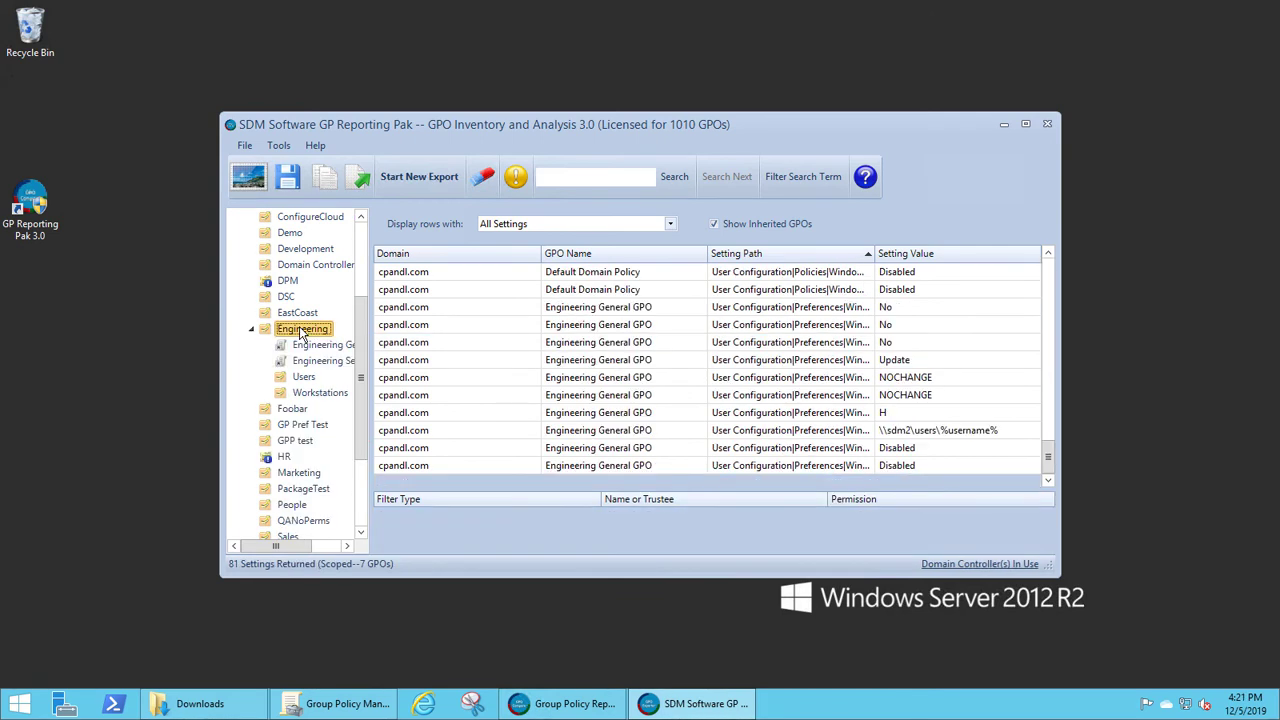
click(310, 397)
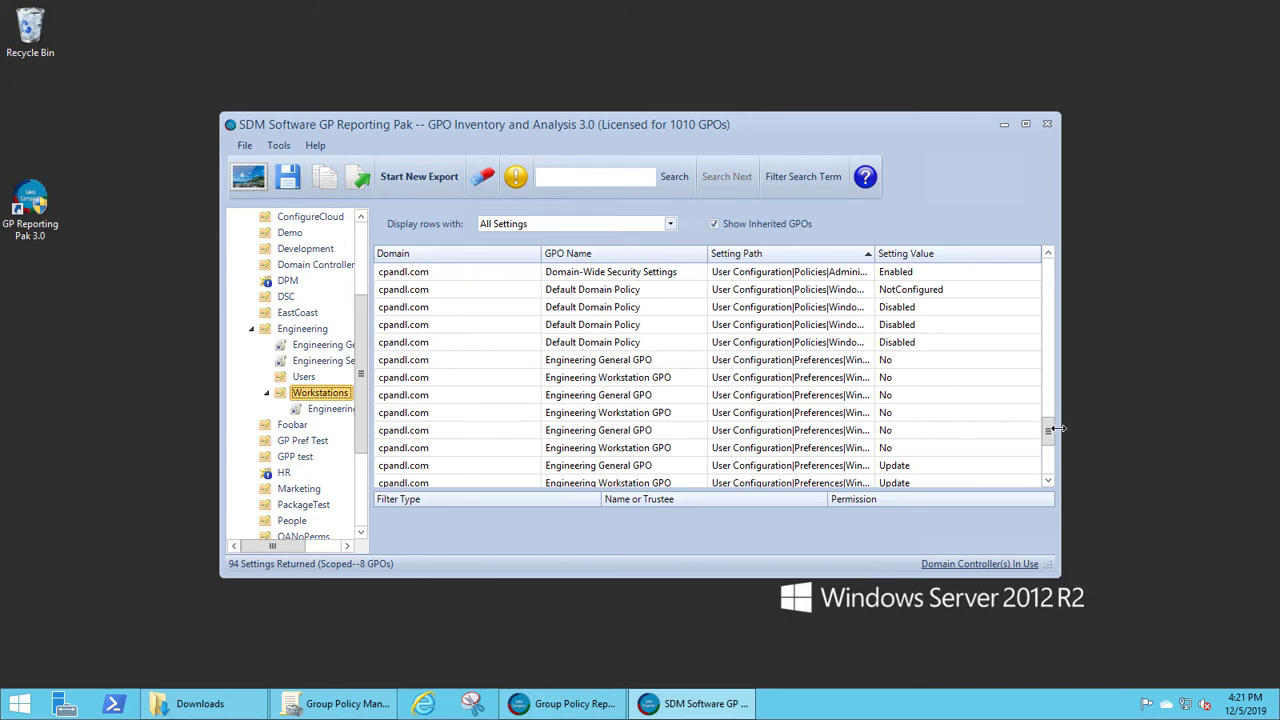
drag(1049, 430, 945, 296)
Step: Inspect permissions on the Default Domain Policy setting row and open the row filter choices
click(472, 308)
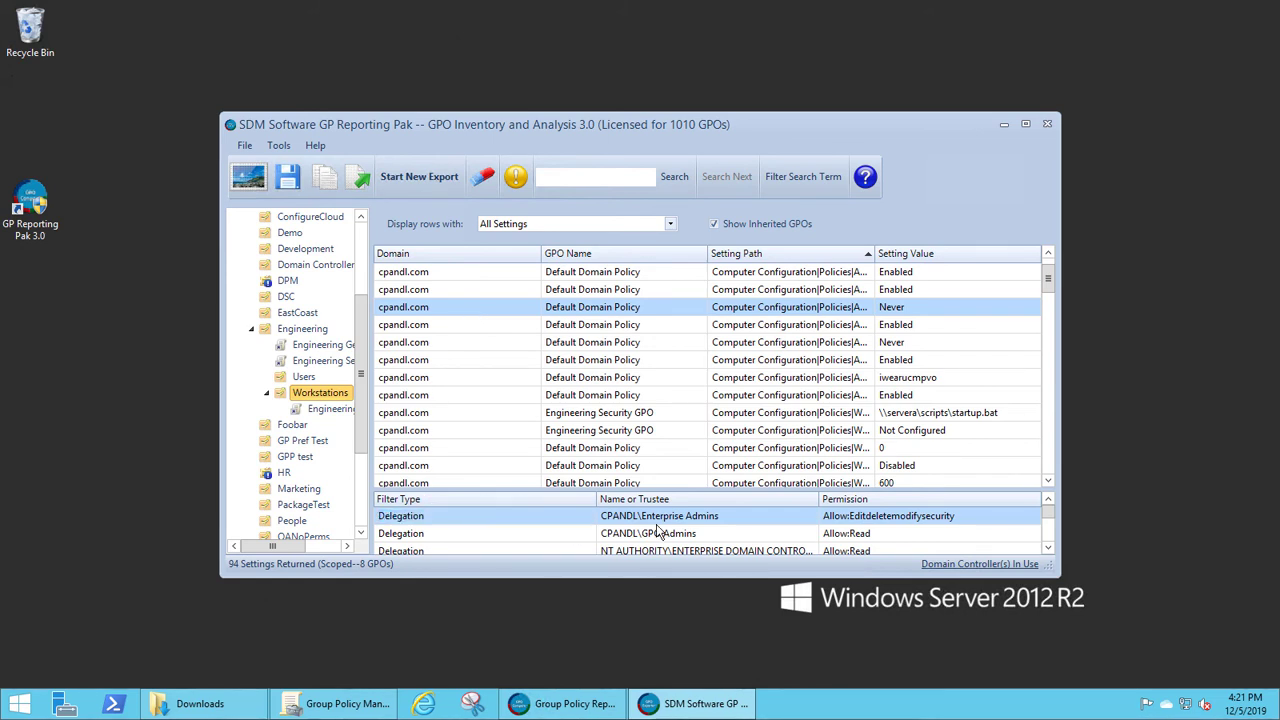
scroll(657, 532, down, 2)
scroll(657, 532, up, 2)
click(671, 226)
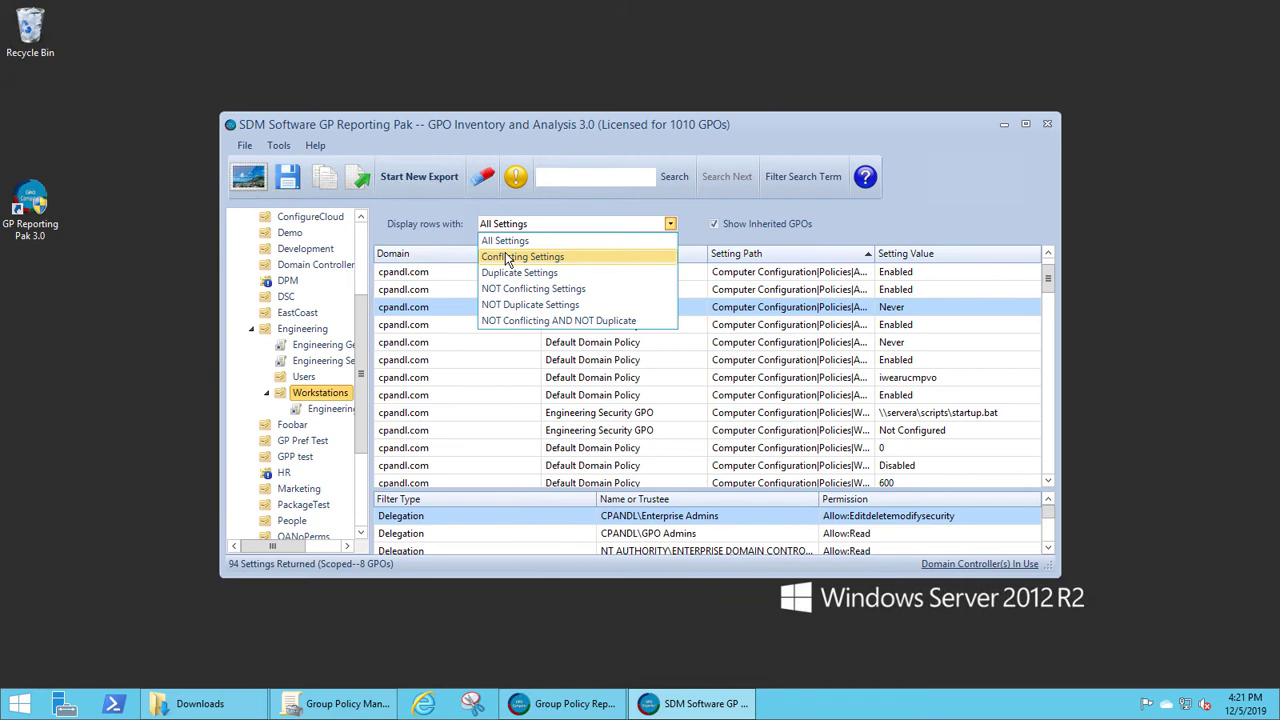
Step: Choose Conflicting Settings to show the 12 conflicts, then select the Development OU
click(507, 257)
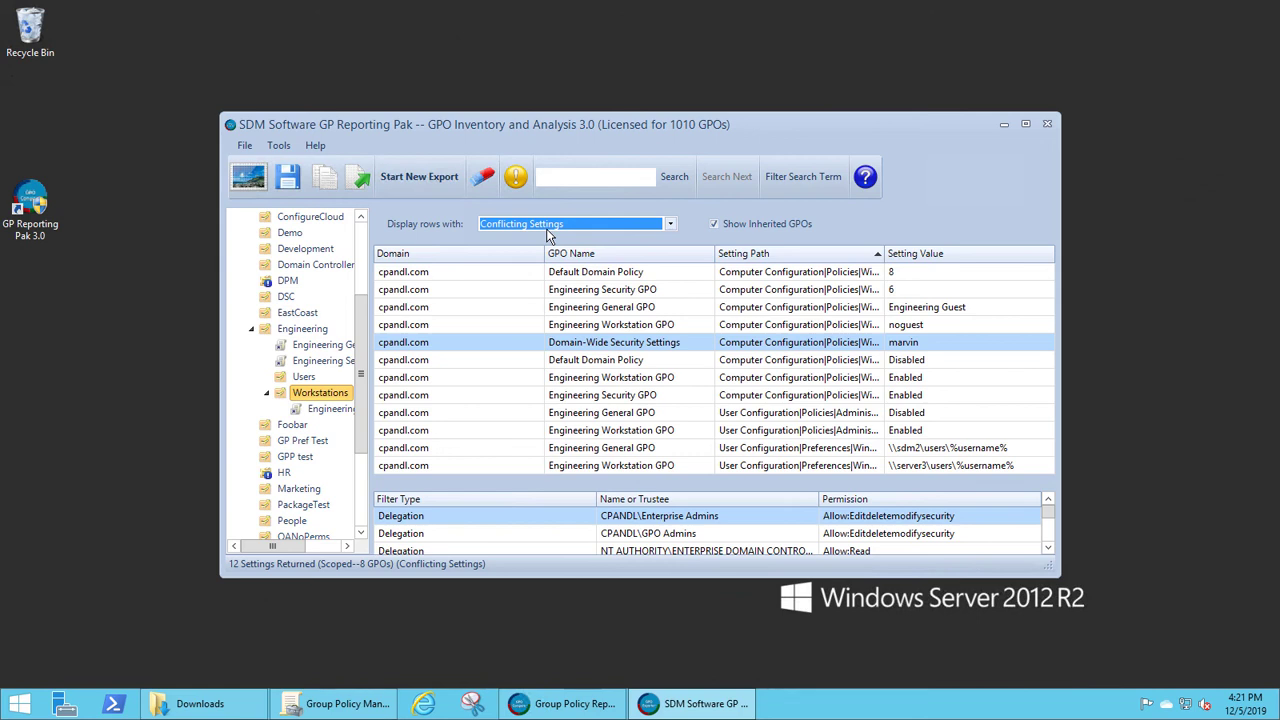
click(292, 253)
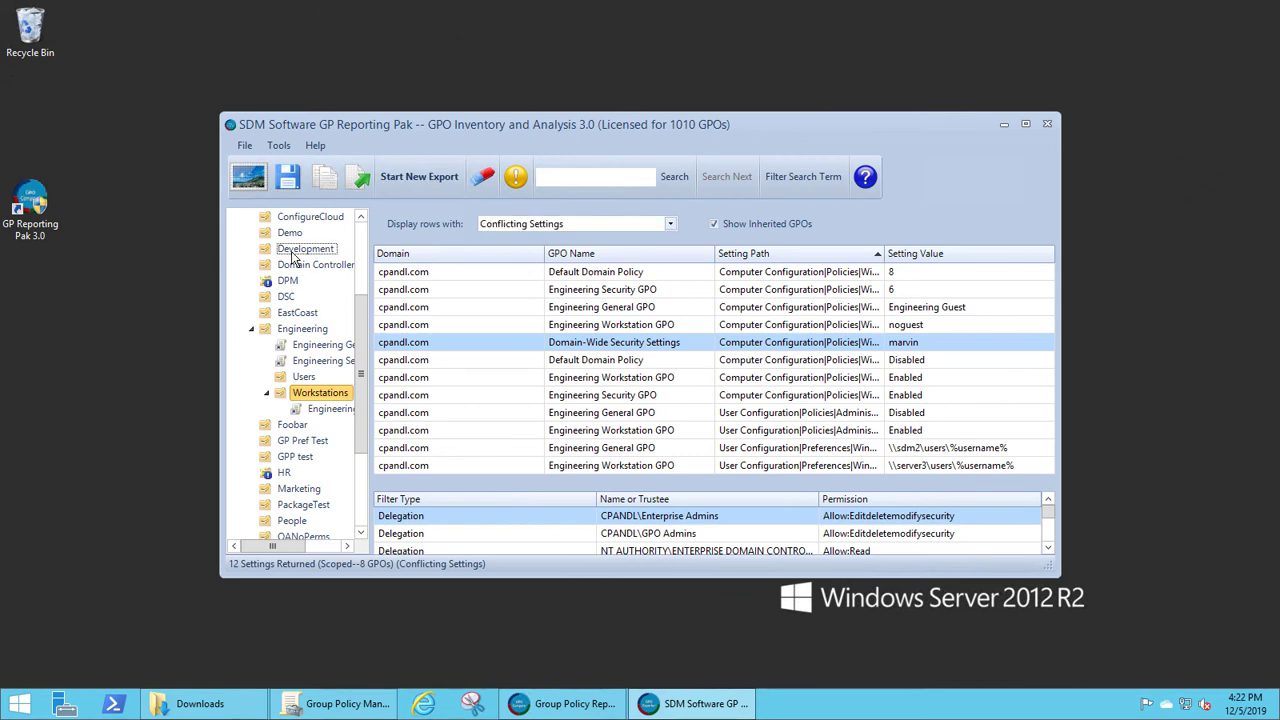
Step: Scope the grid to the HR OU, via Development, showing 462 settings from 16 GPOs
double_click(292, 253)
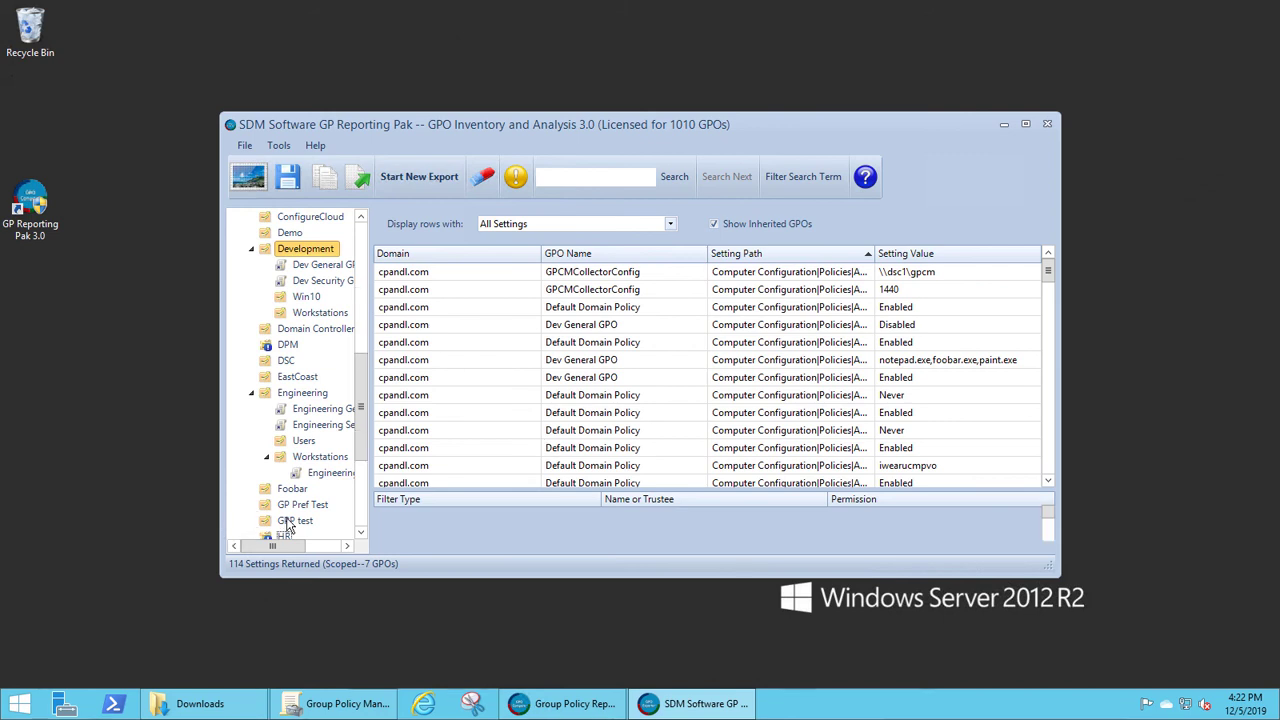
double_click(288, 533)
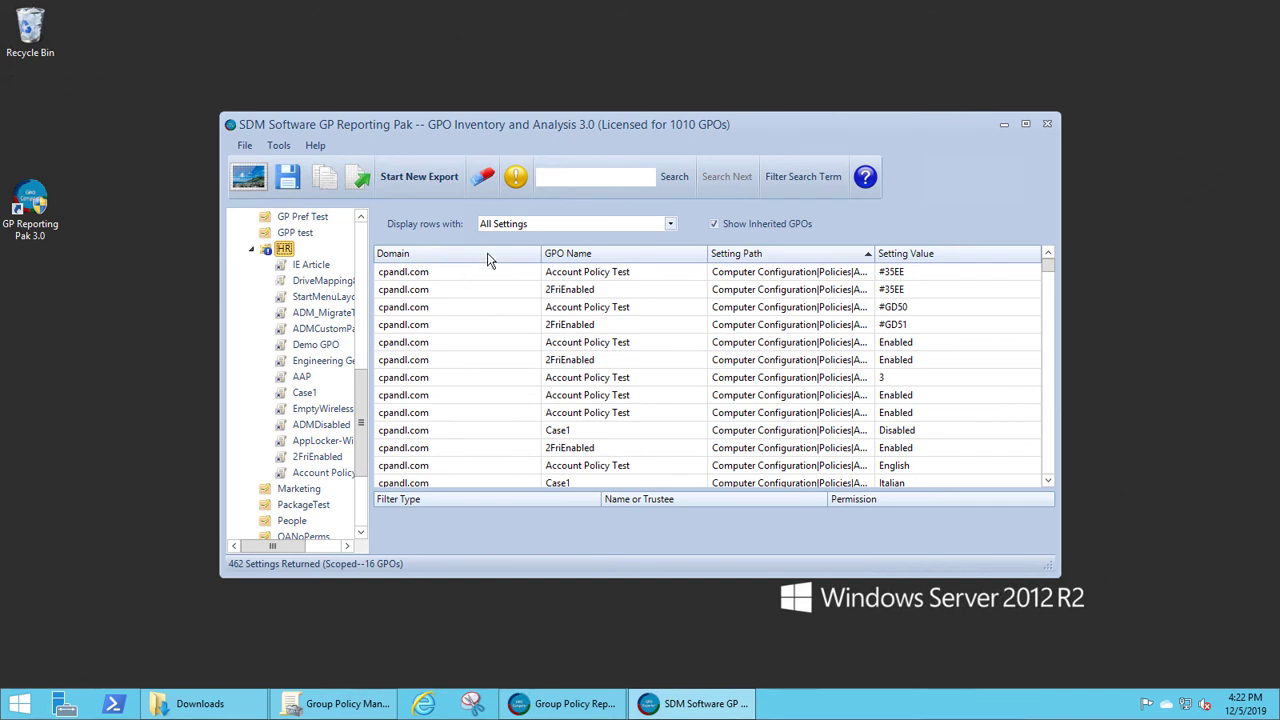
Step: Filter HR settings by keyword 'password', keeping rows at All Settings, leaving 5 from Account Policy Test
click(620, 175)
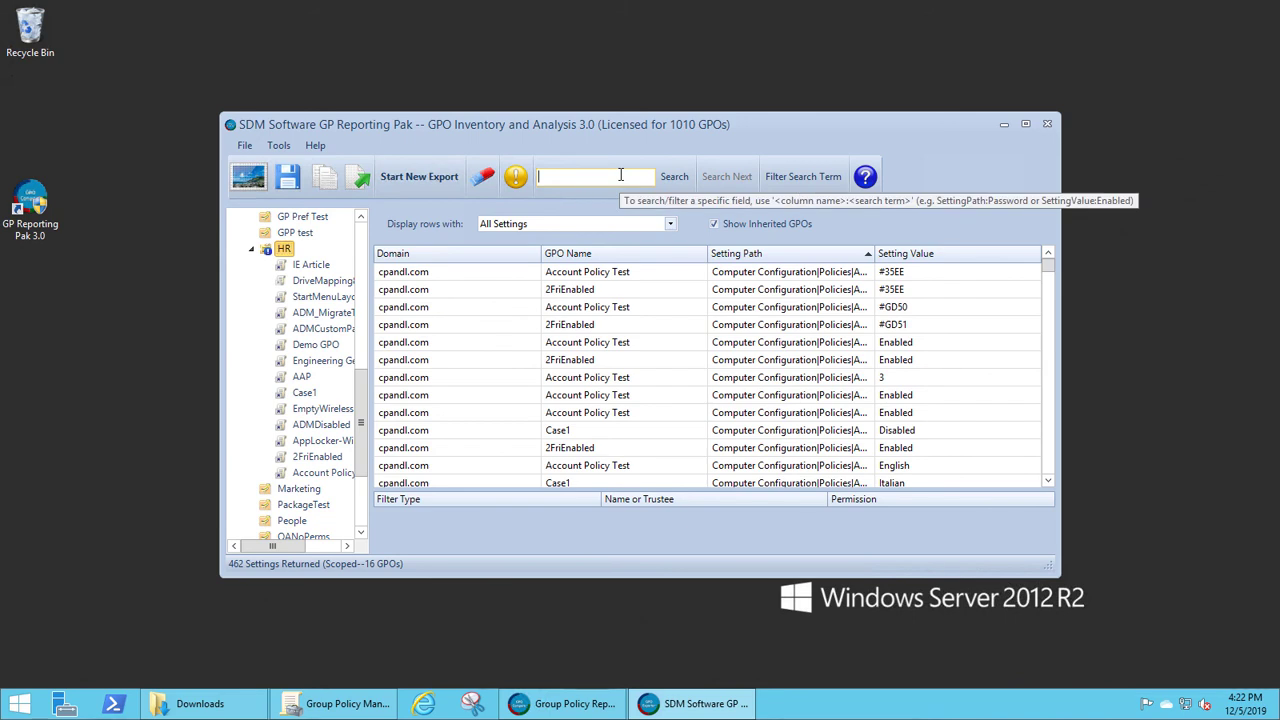
text(password)
click(674, 176)
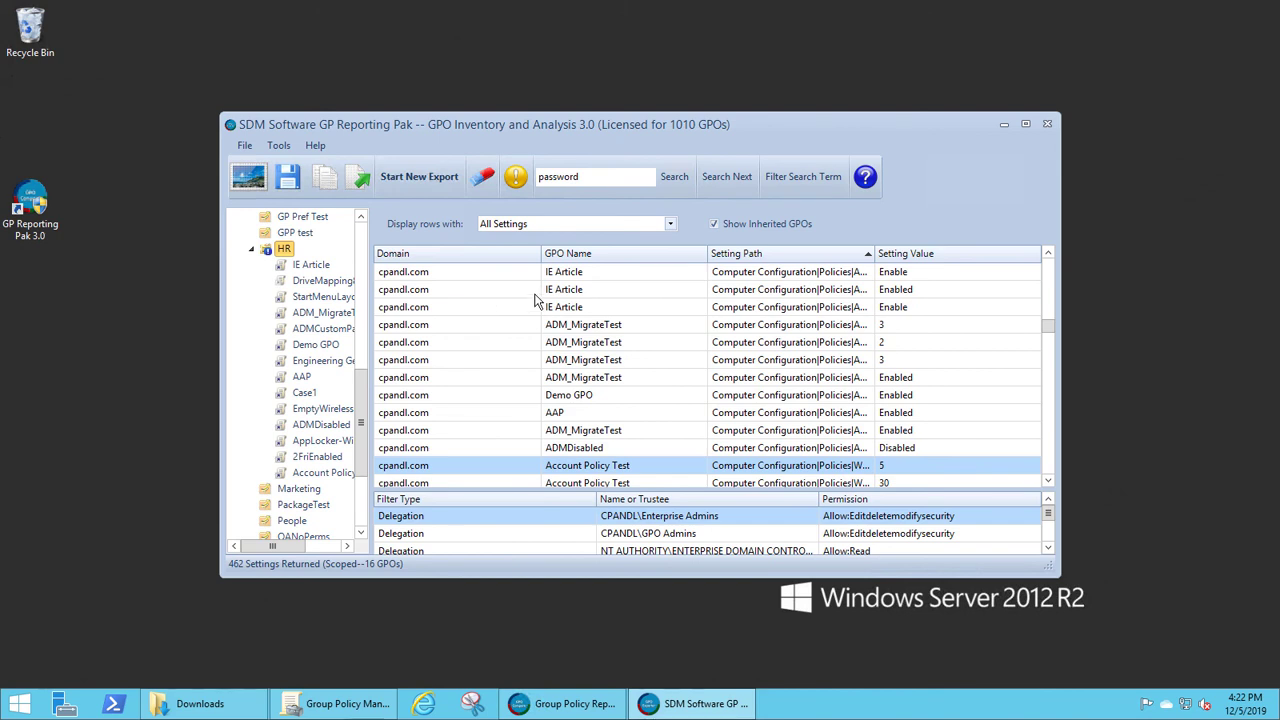
click(785, 176)
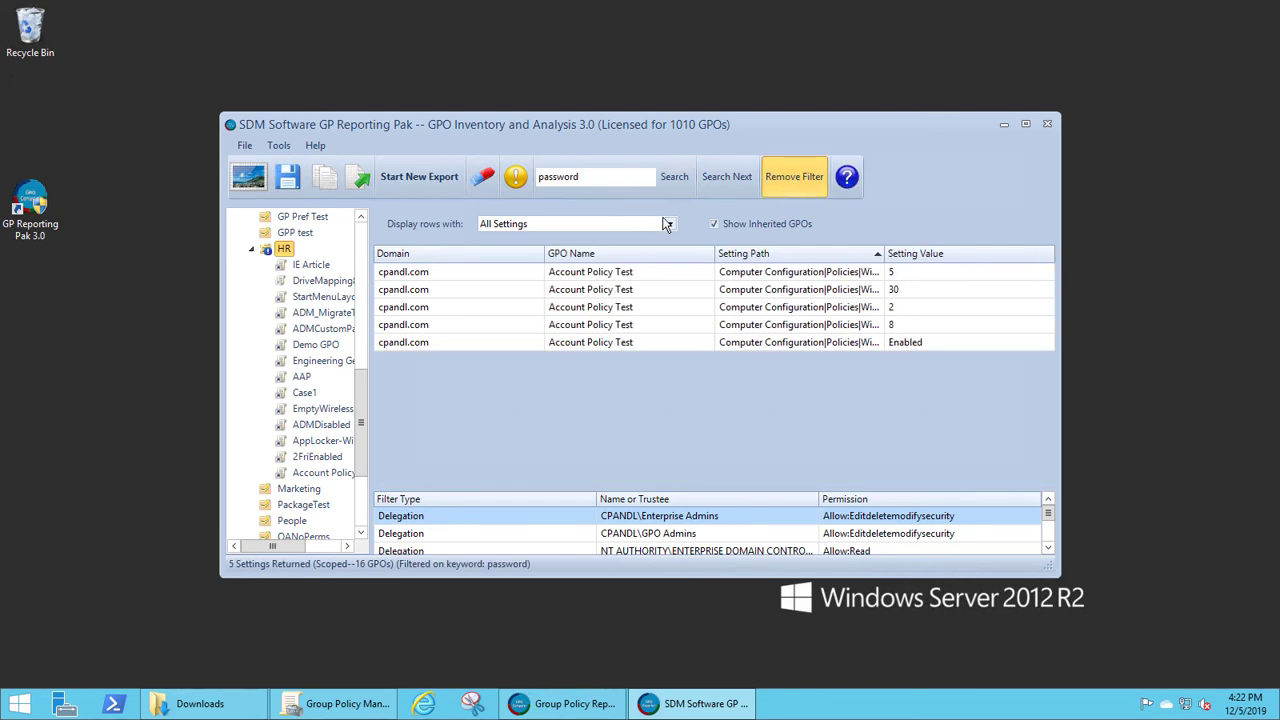
click(668, 224)
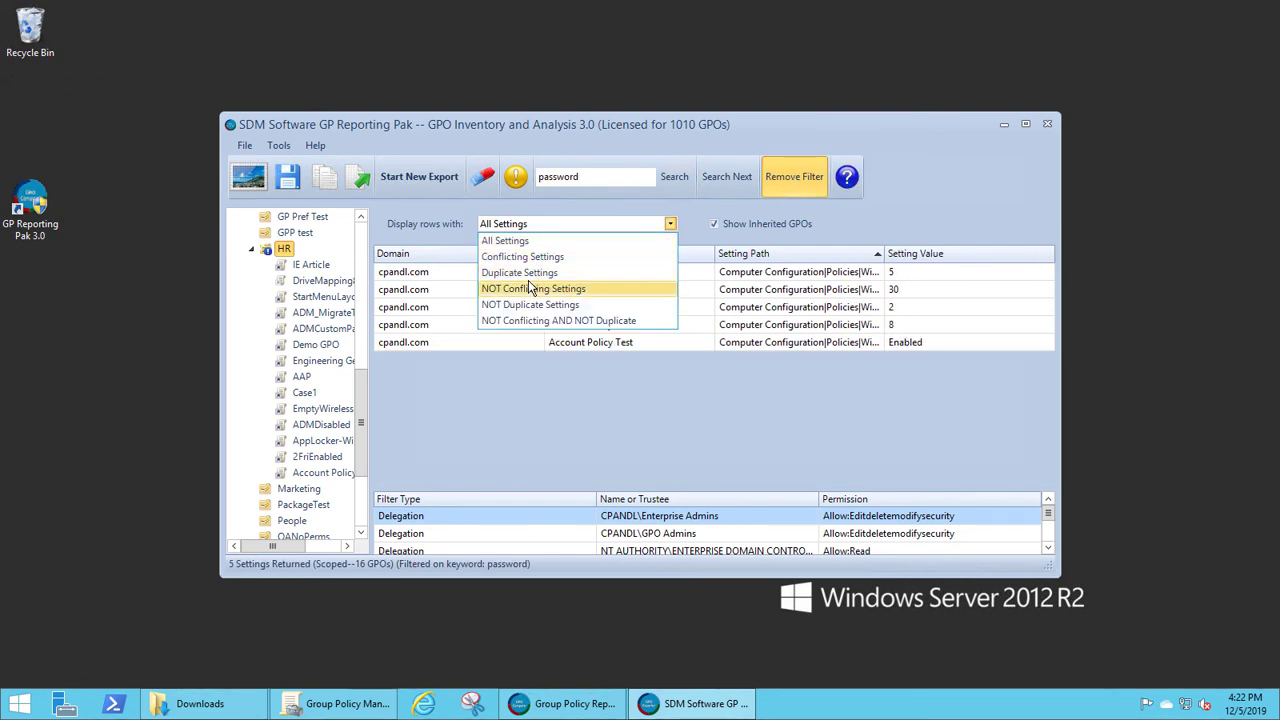
click(534, 224)
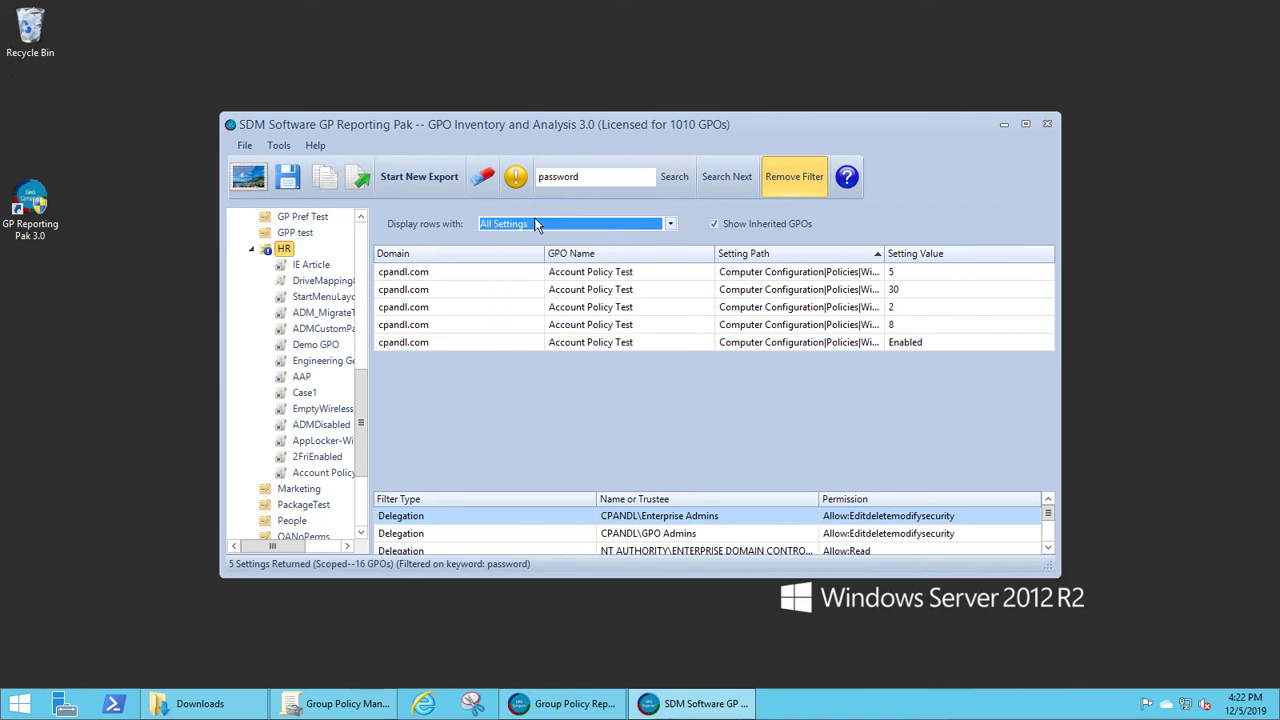
click(289, 180)
key(Escape)
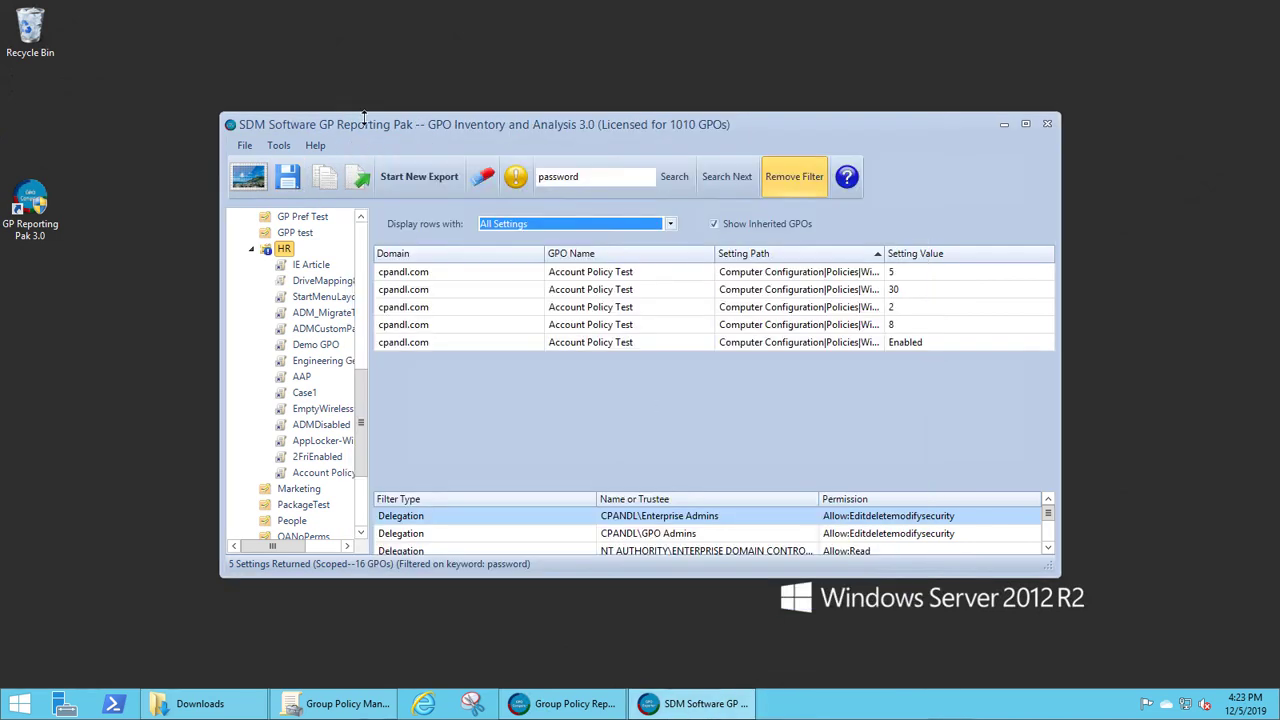